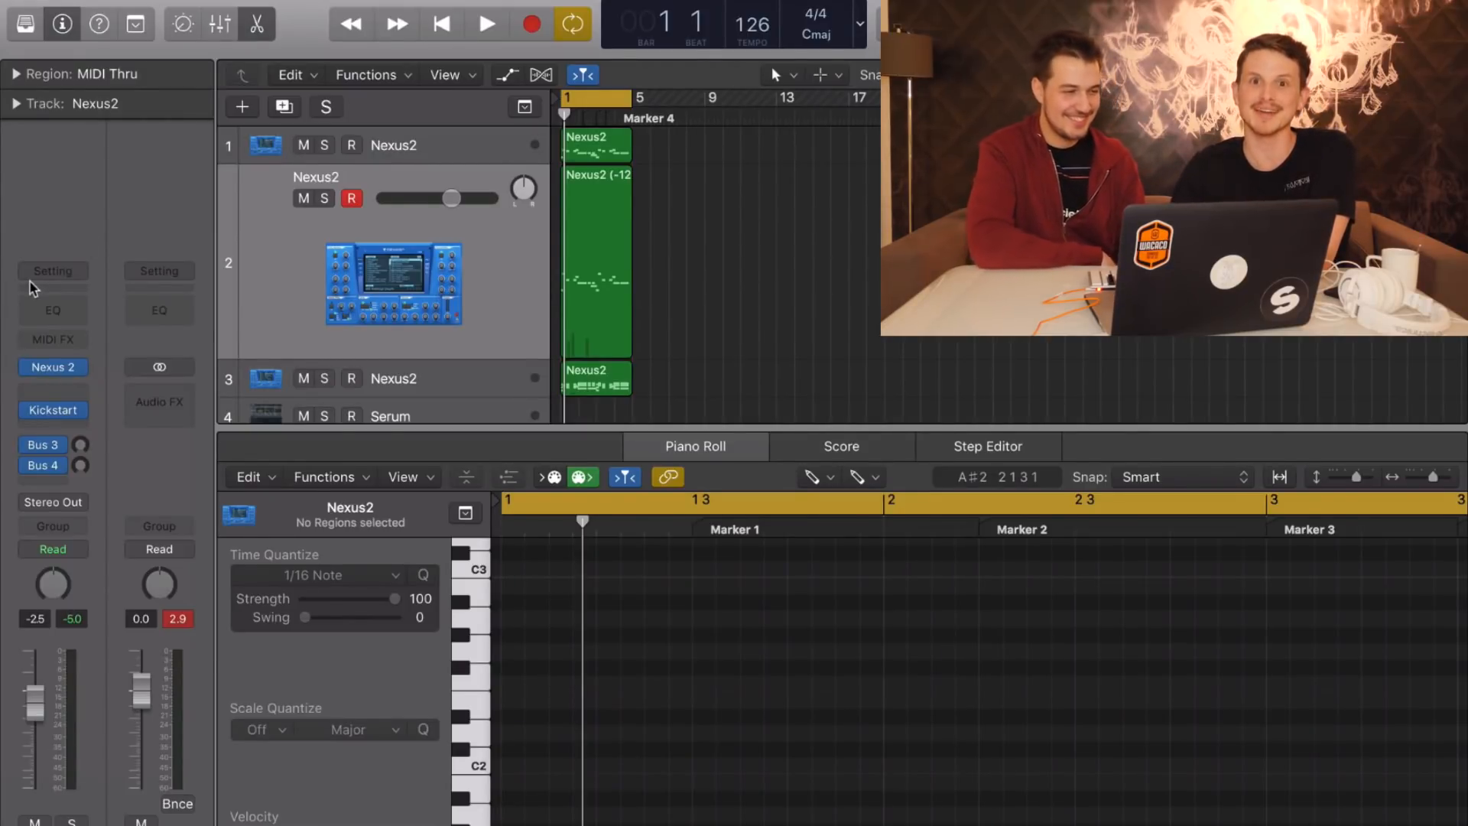
# Insert a stereo Direction Mixer before Kickstart on the selected Nexus2 track, load its Stereo to Mono preset and close its window.
pyautogui.click(86, 398)
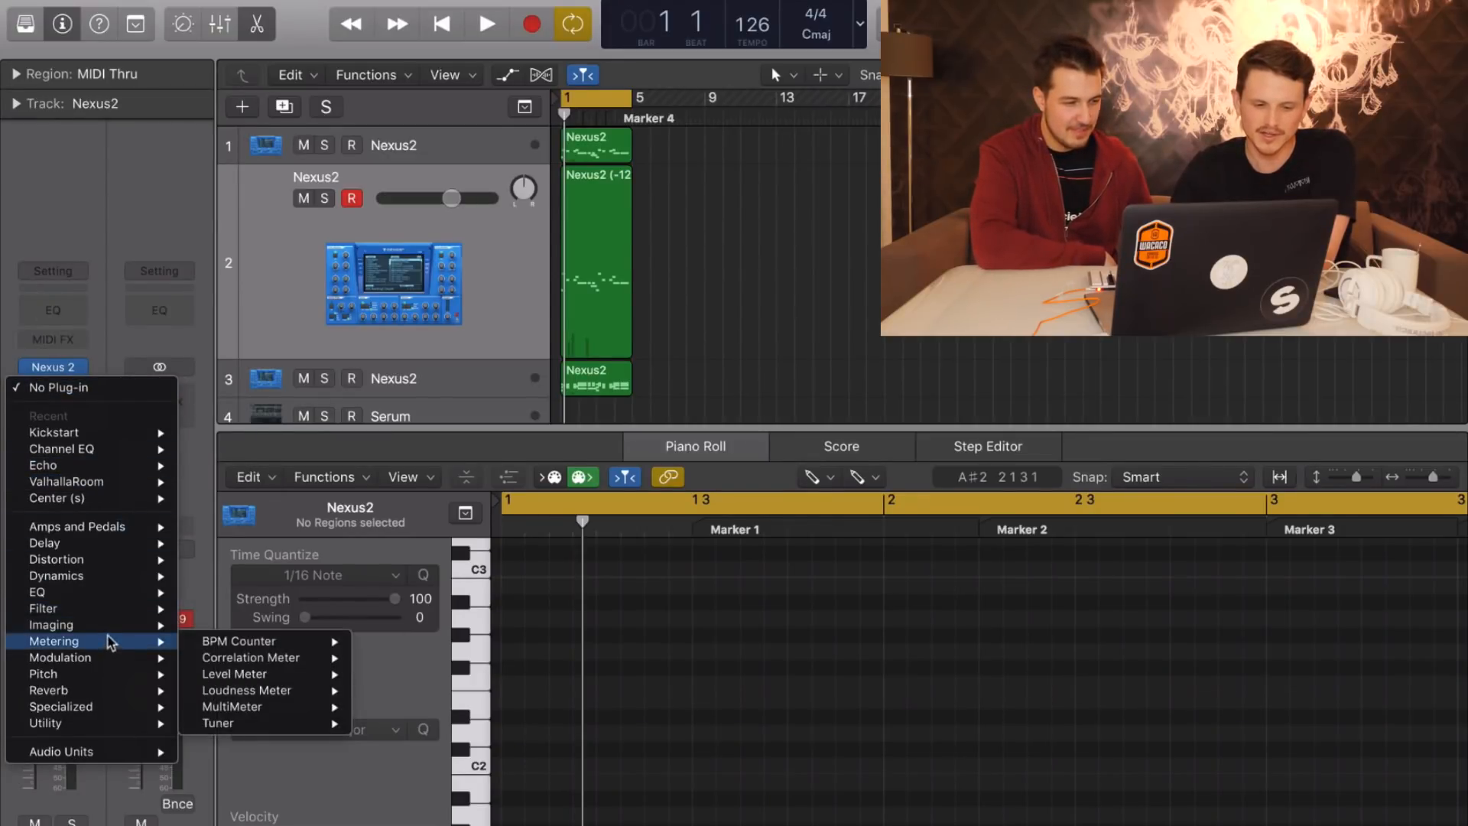
pyautogui.moveTo(109, 636)
pyautogui.moveTo(250, 642)
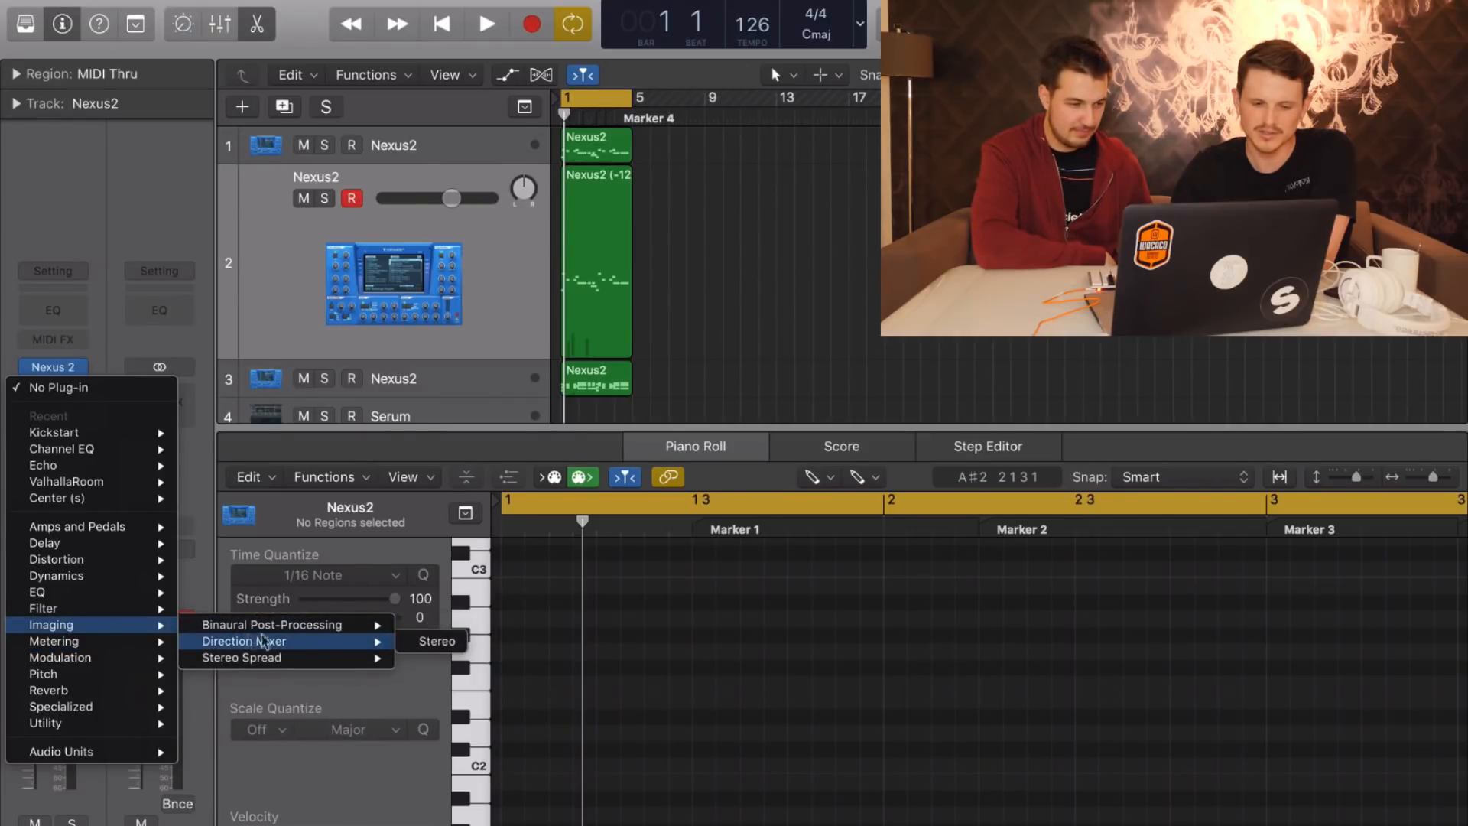
pyautogui.click(420, 642)
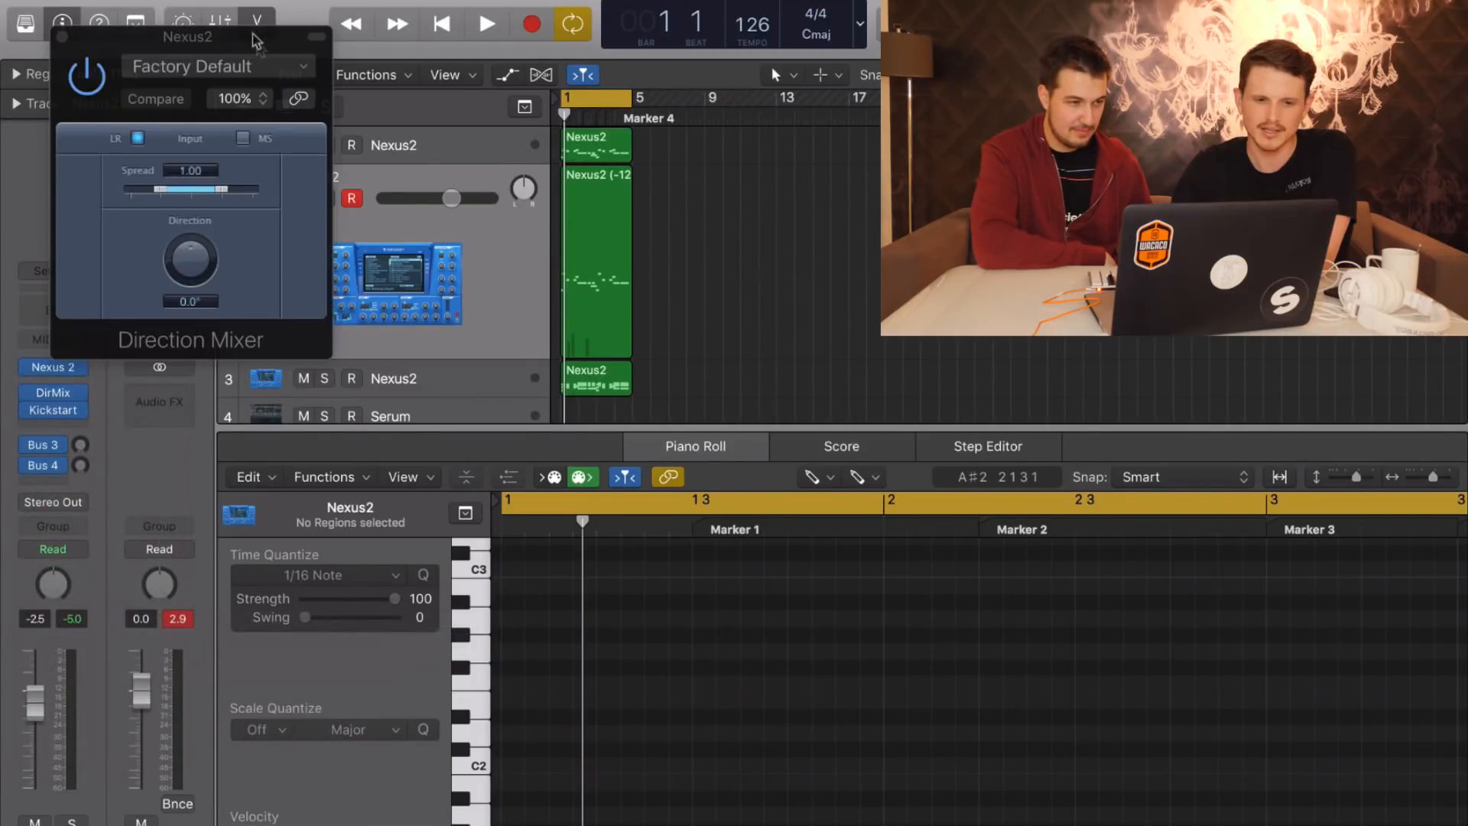
pyautogui.click(244, 70)
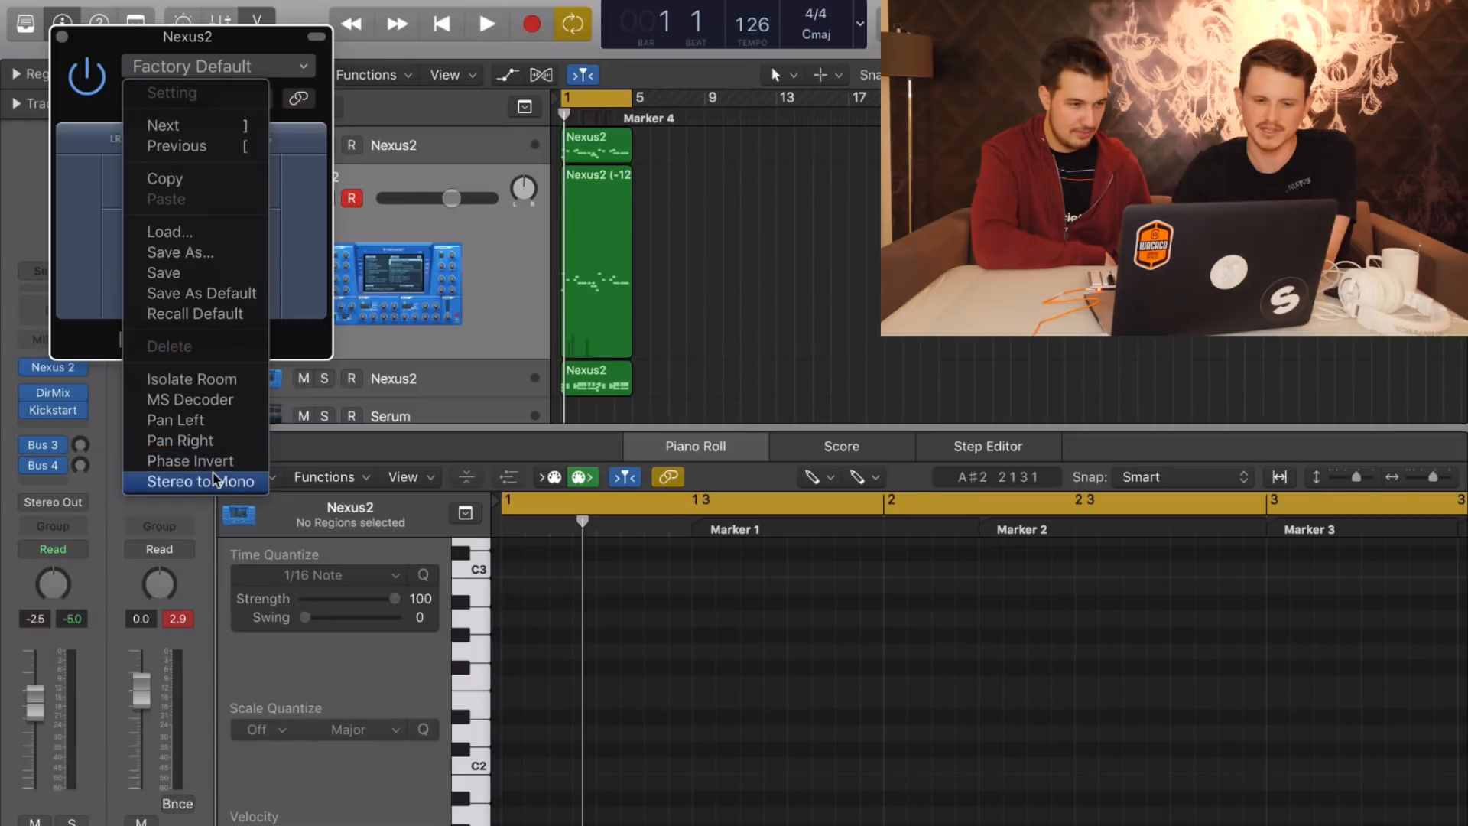
pyautogui.click(237, 479)
pyautogui.click(61, 35)
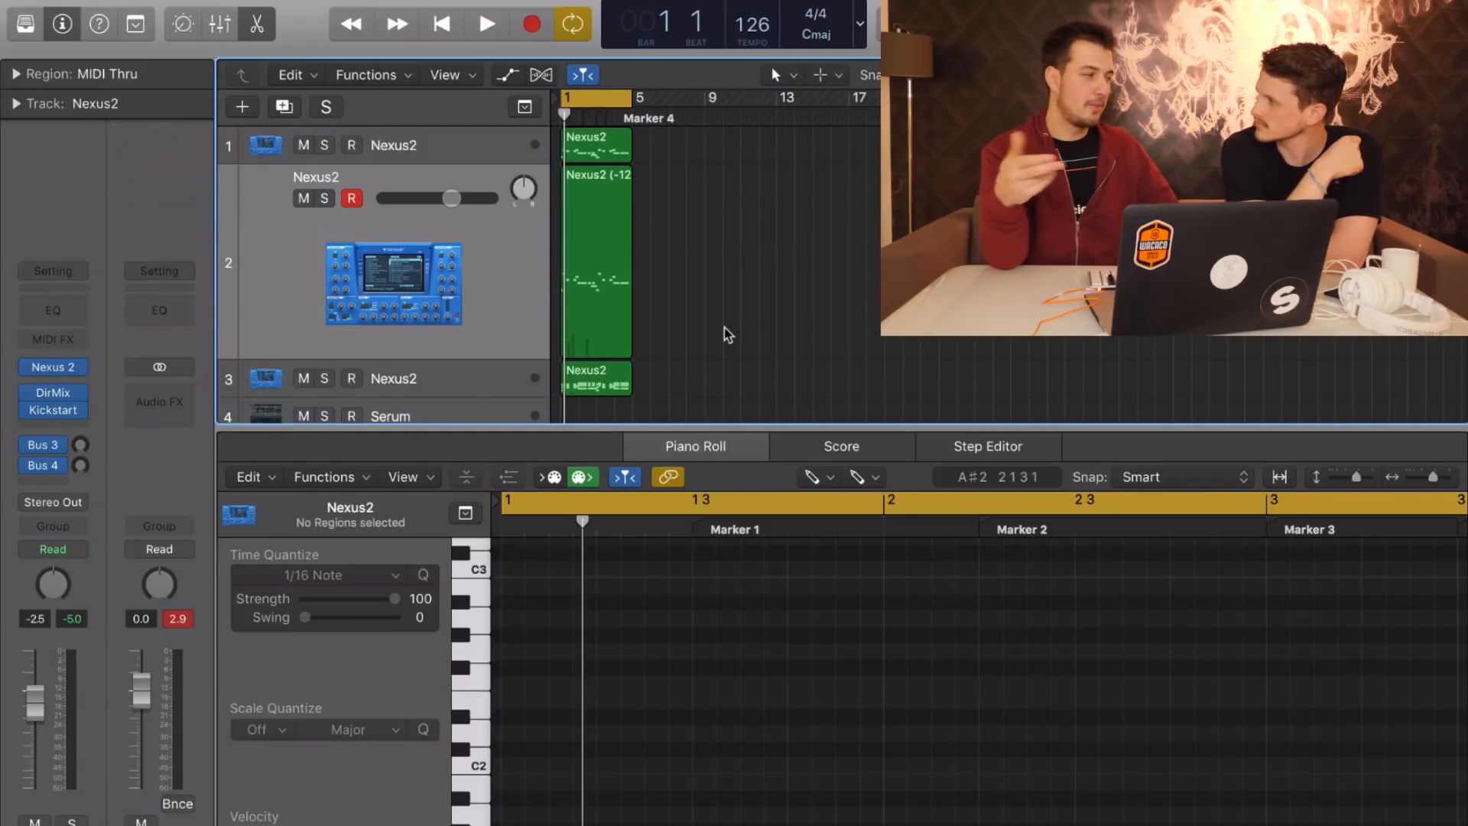
# Load the PL Amsterdam preset in Nexus 2 and turn off the reverb on its layers 1, 2 and 3.
pyautogui.press('space')
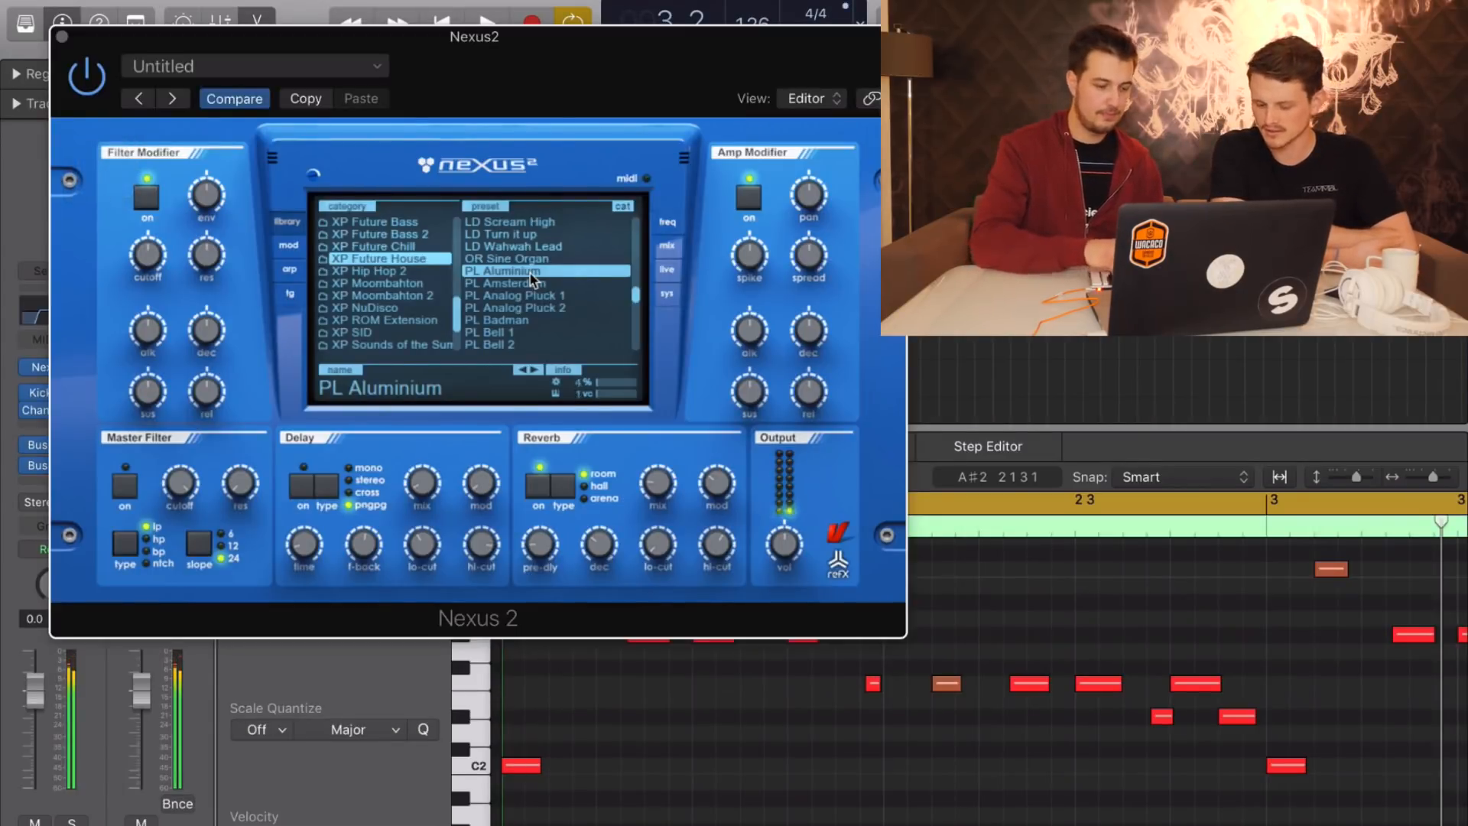
pyautogui.click(533, 282)
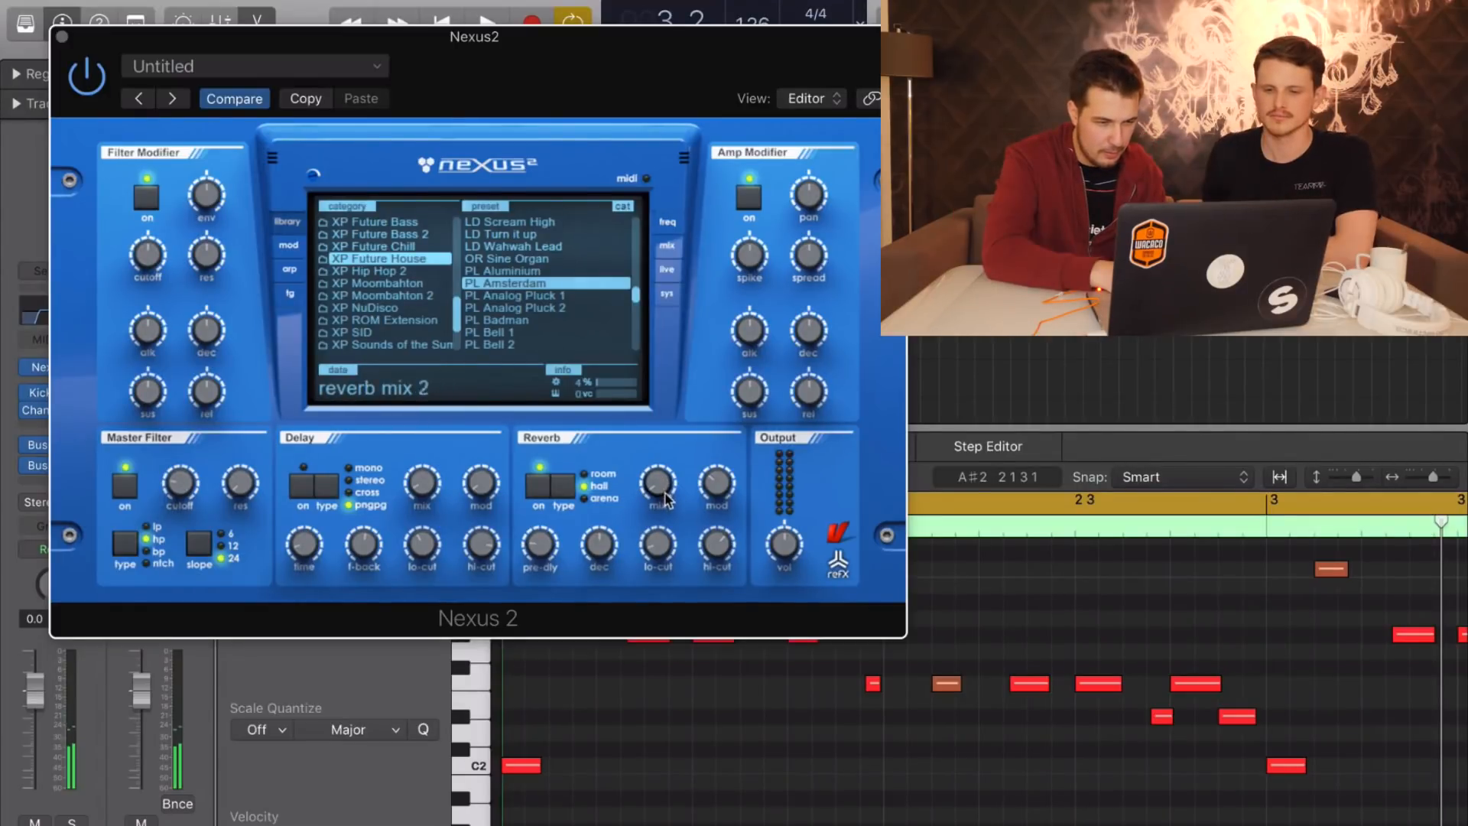
pyautogui.click(669, 246)
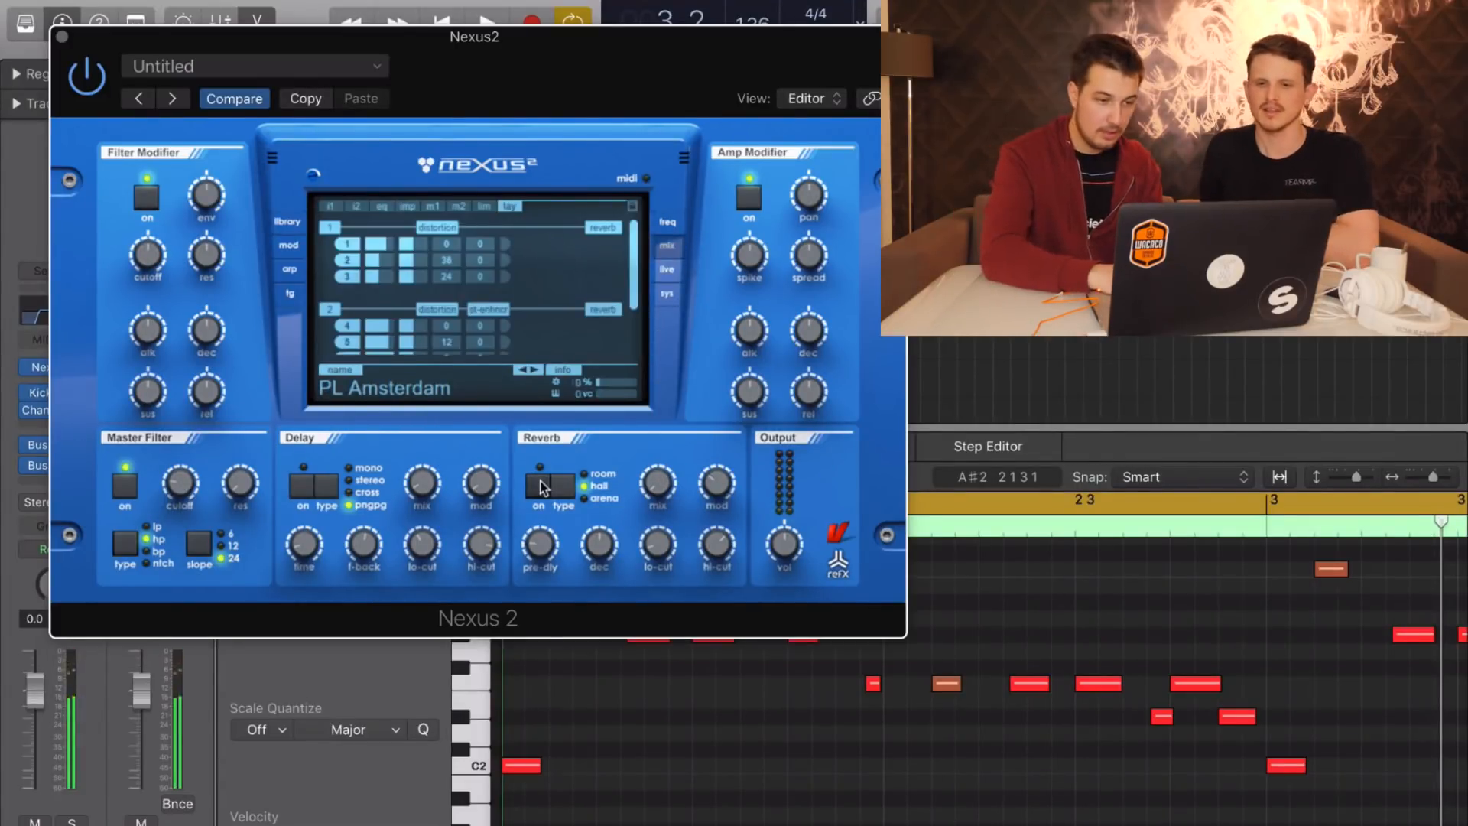
pyautogui.click(602, 310)
pyautogui.click(601, 229)
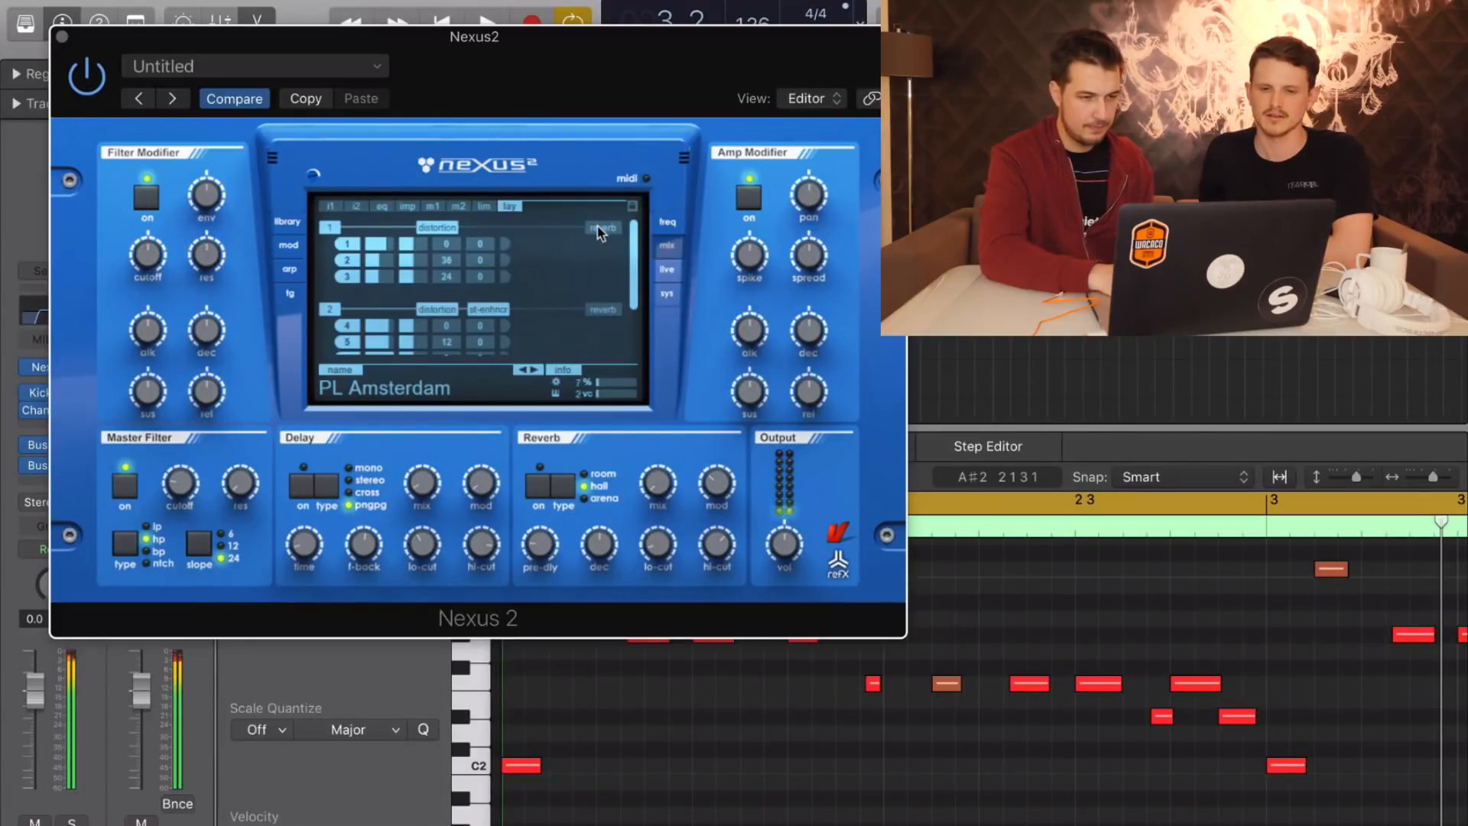
pyautogui.moveTo(635, 243); pyautogui.dragTo(644, 309)
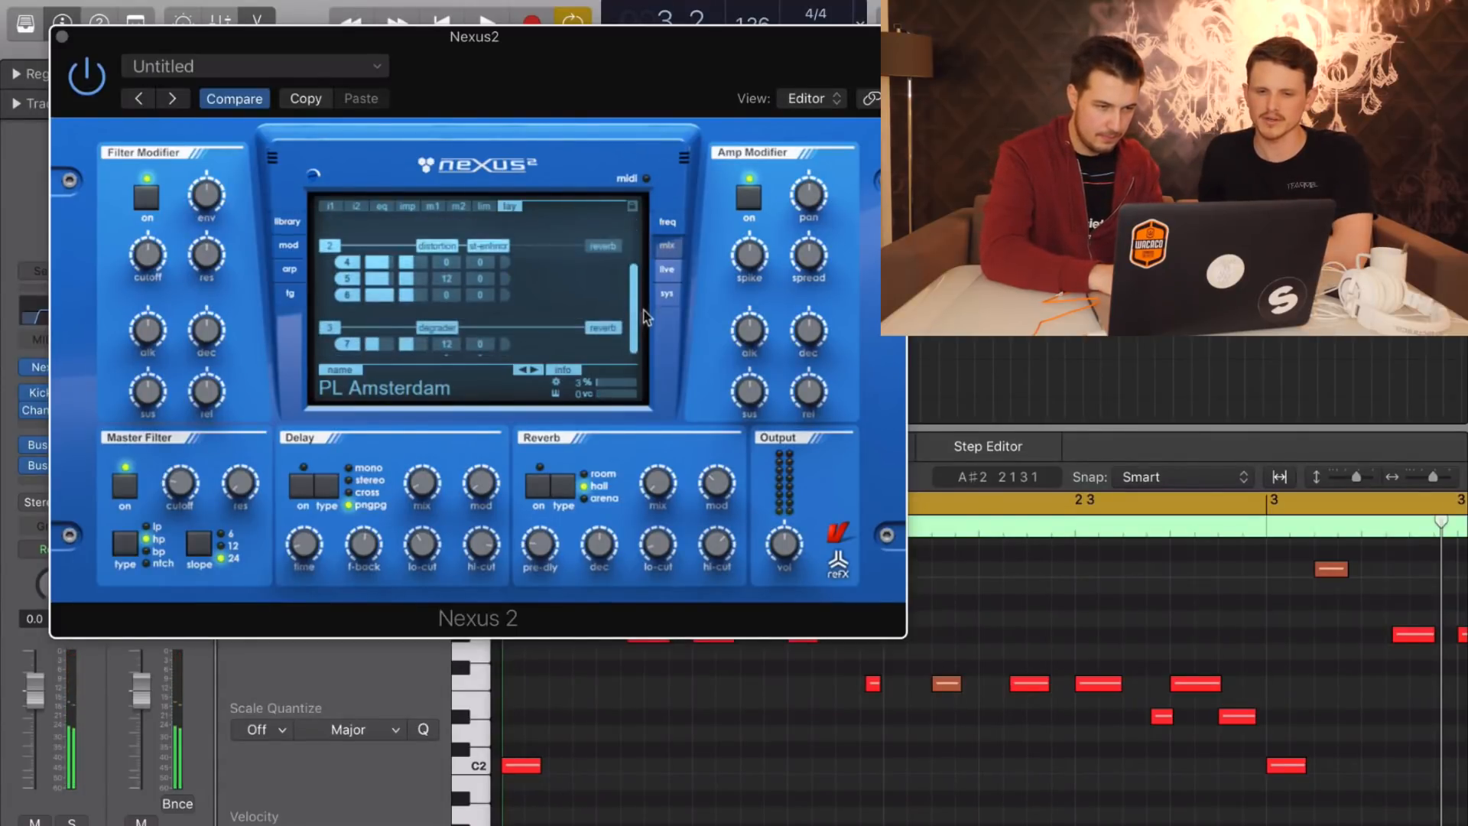
pyautogui.click(609, 333)
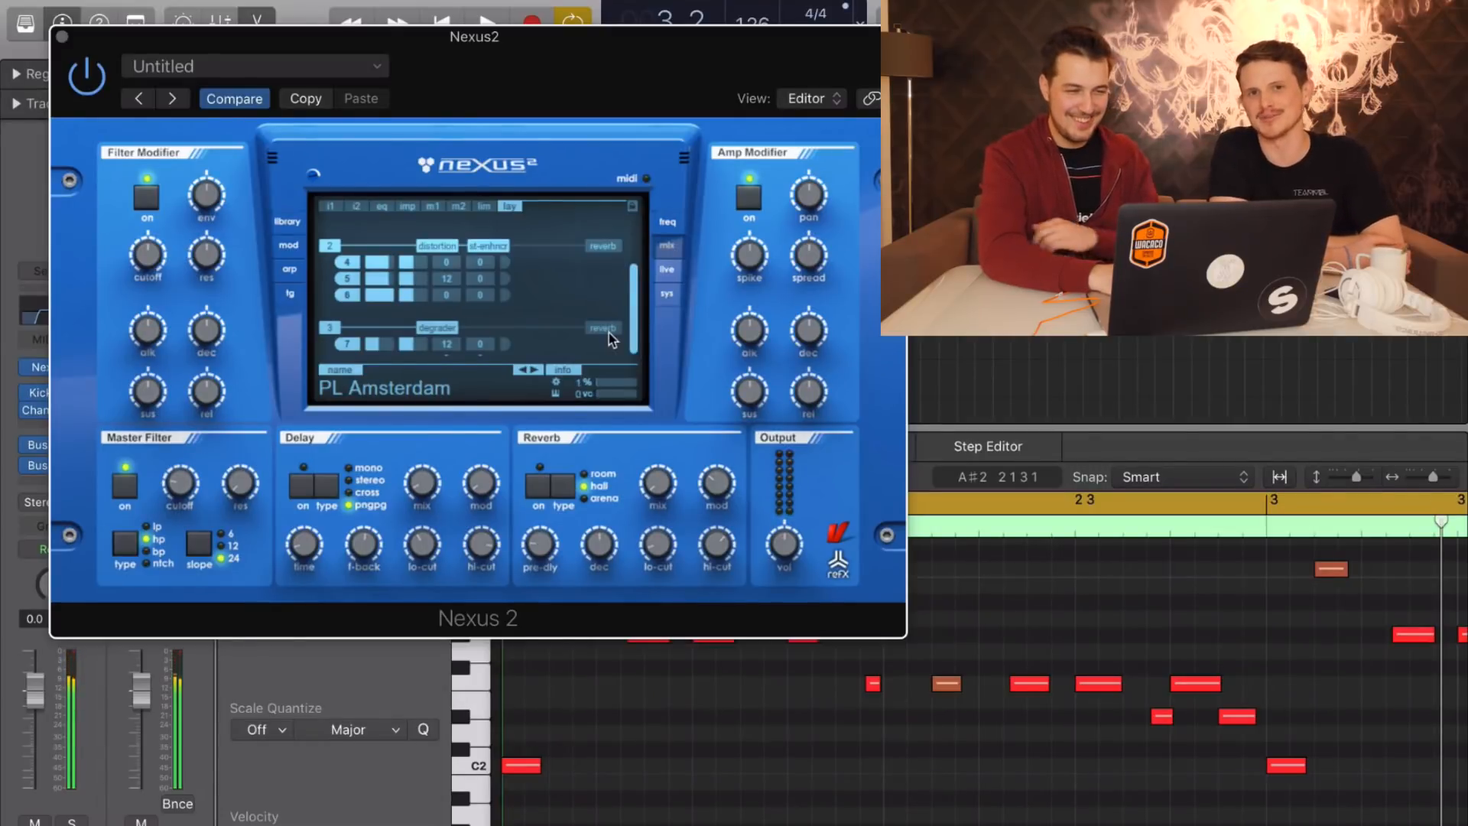
pyautogui.click(602, 245)
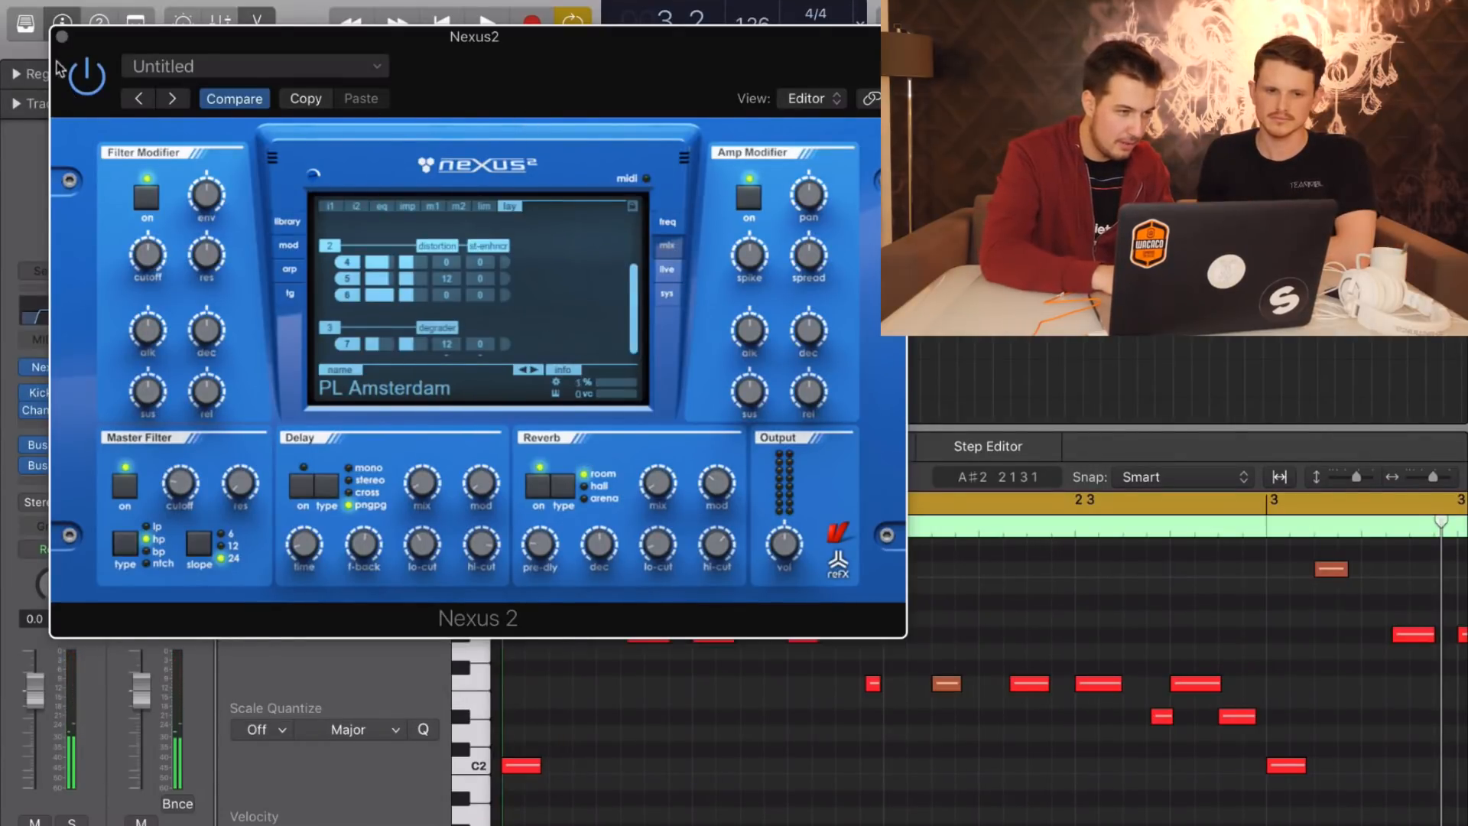
pyautogui.click(63, 29)
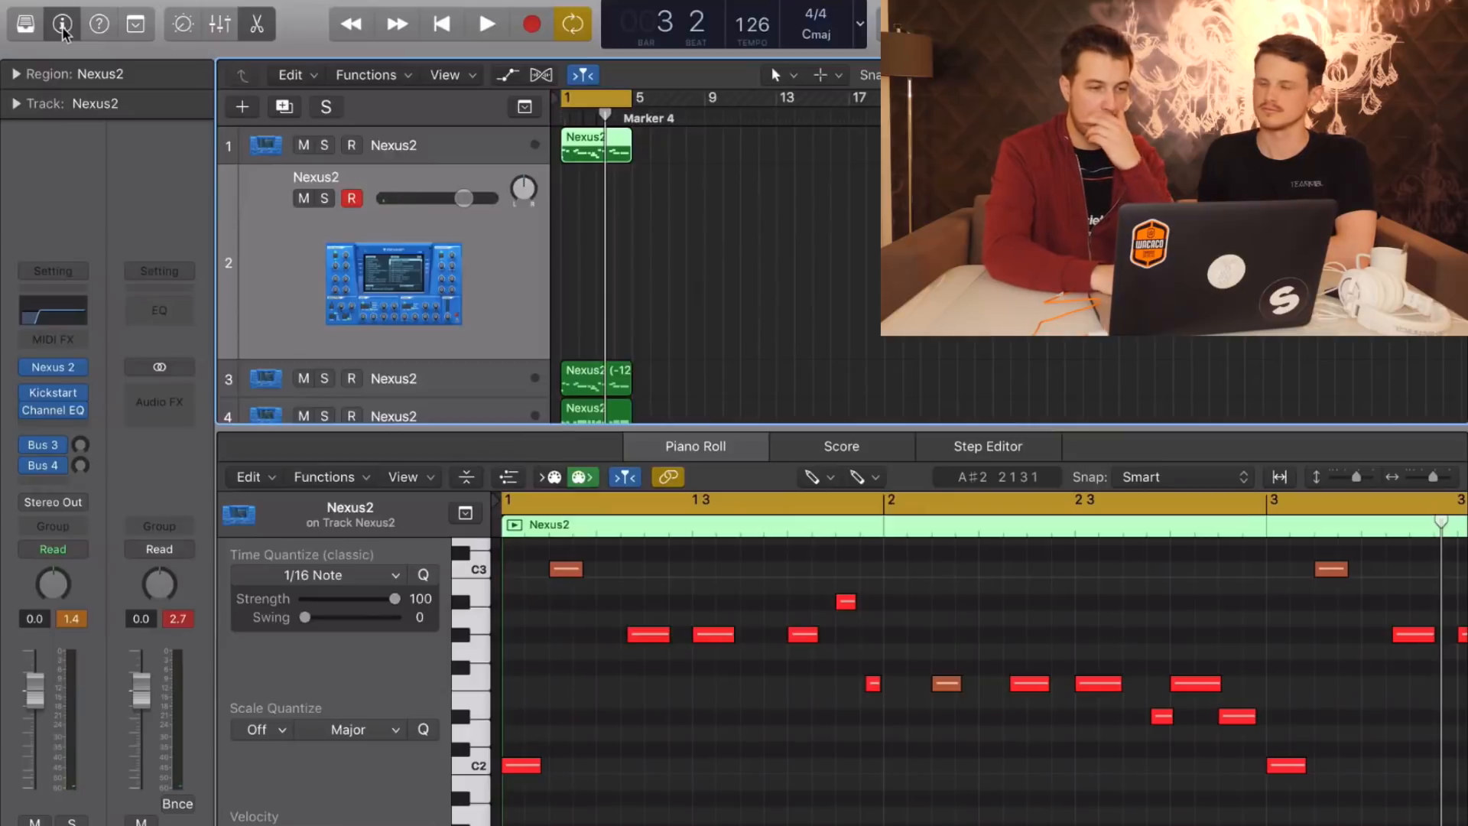
# Copy the Nexus2 MIDI region from track 1 to track 2 and open the copy in the Piano Roll.
pyautogui.moveTo(585, 142); pyautogui.dragTo(574, 150)
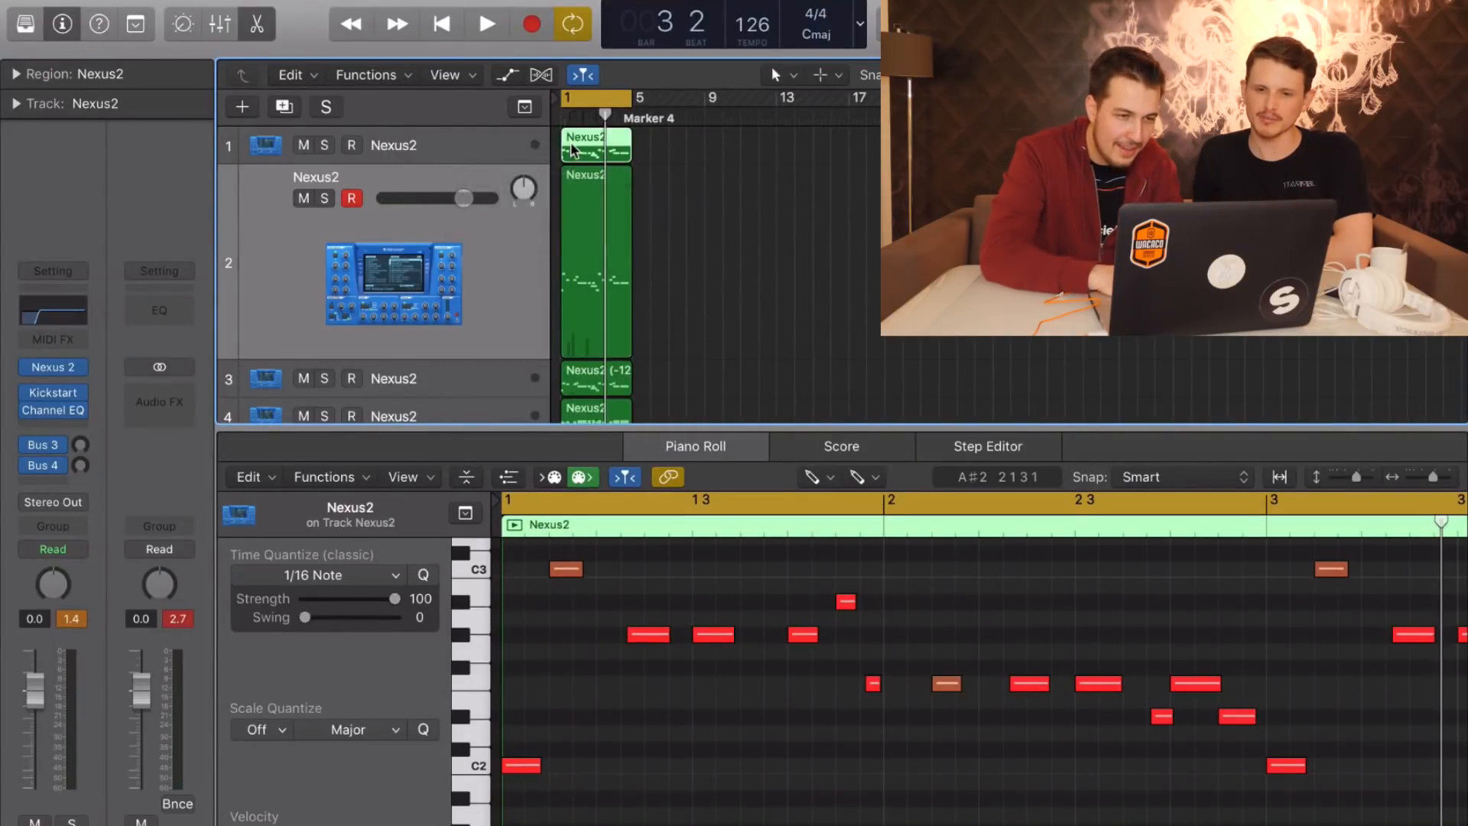
pyautogui.doubleClick(586, 229)
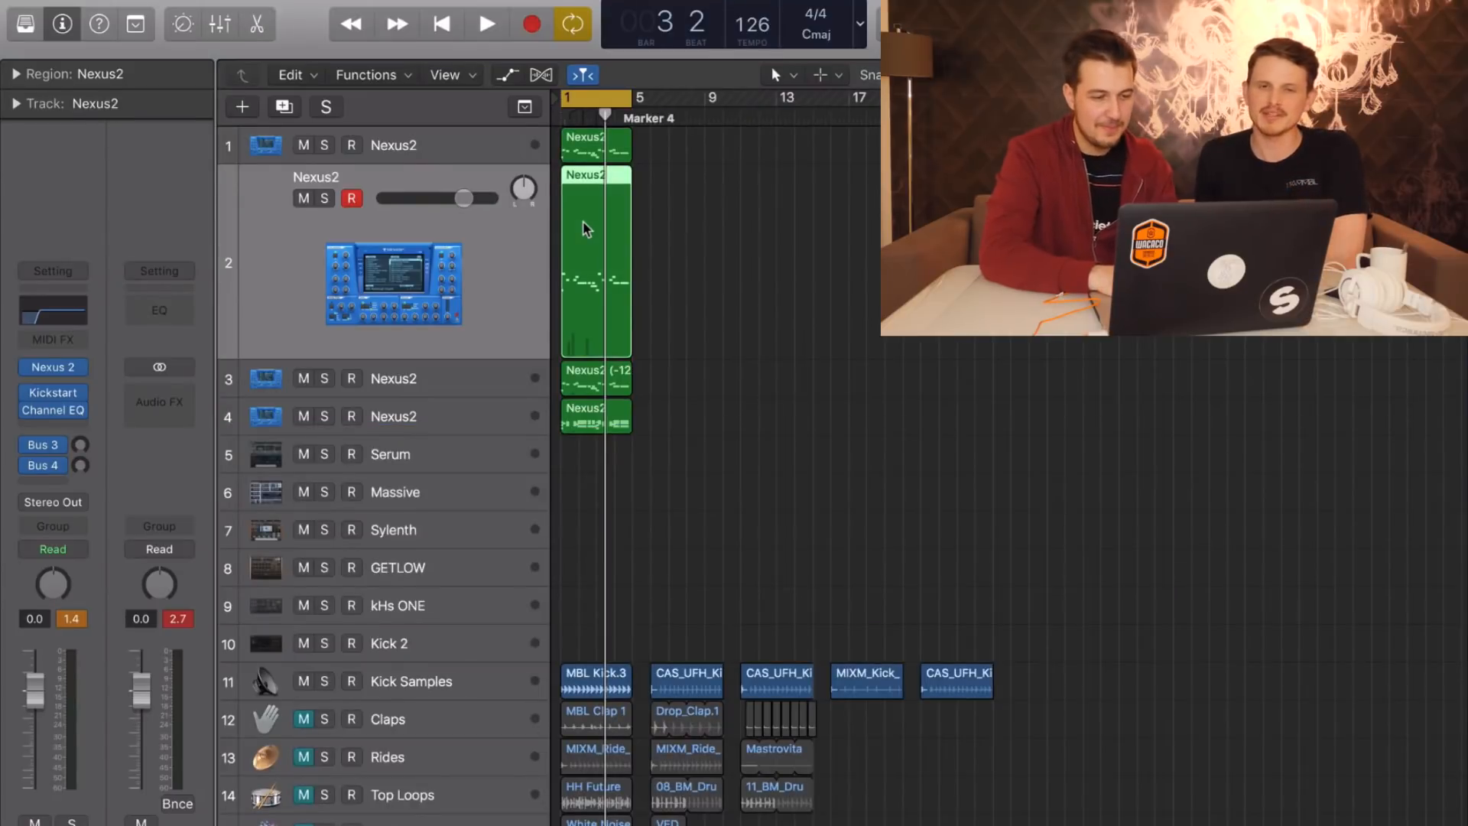
pyautogui.doubleClick(586, 229)
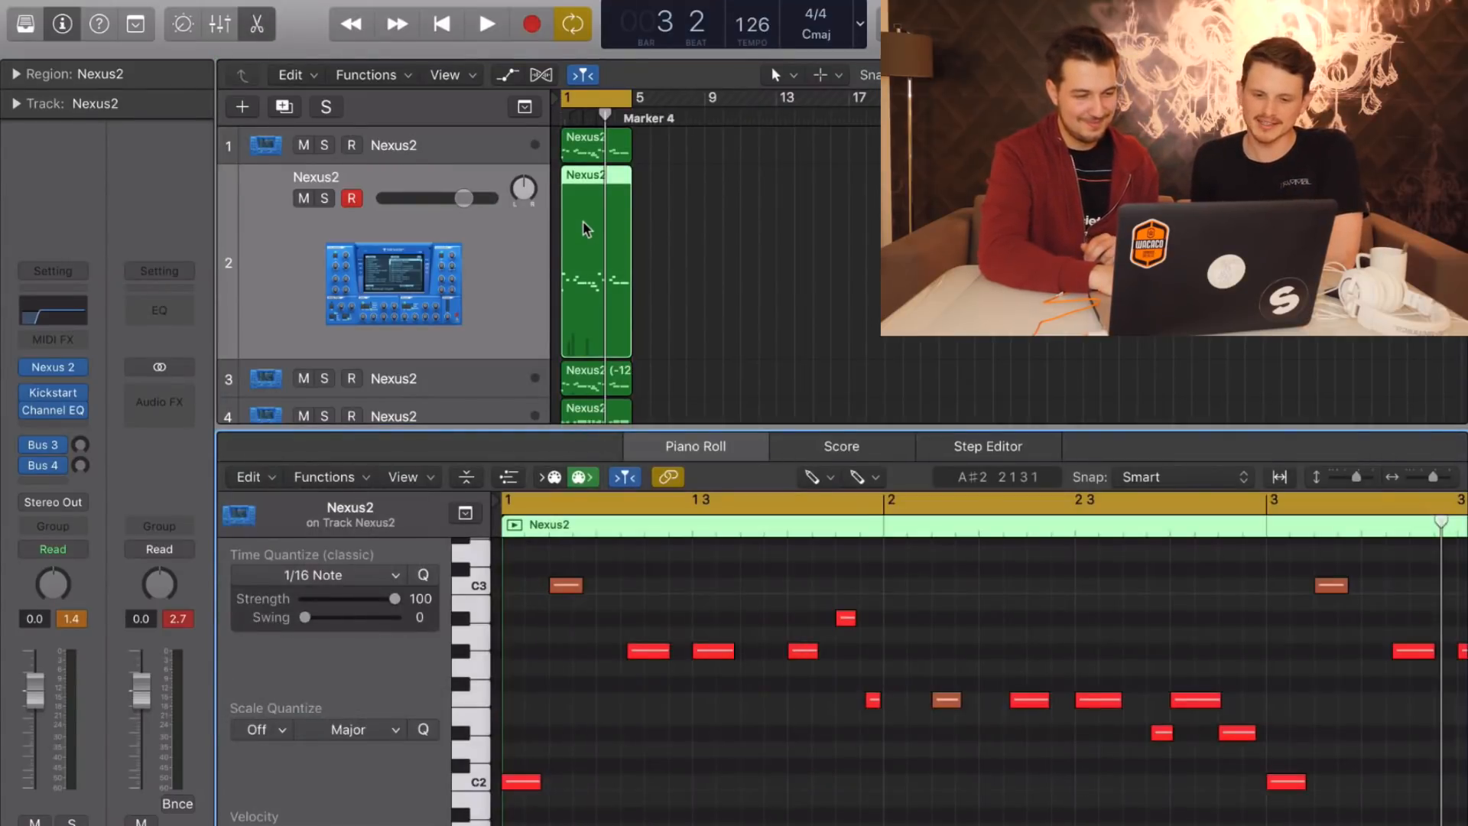
# Solo track 2 alongside track 1 and play back both Nexus2 parts together.
pyautogui.click(324, 198)
pyautogui.press('space')
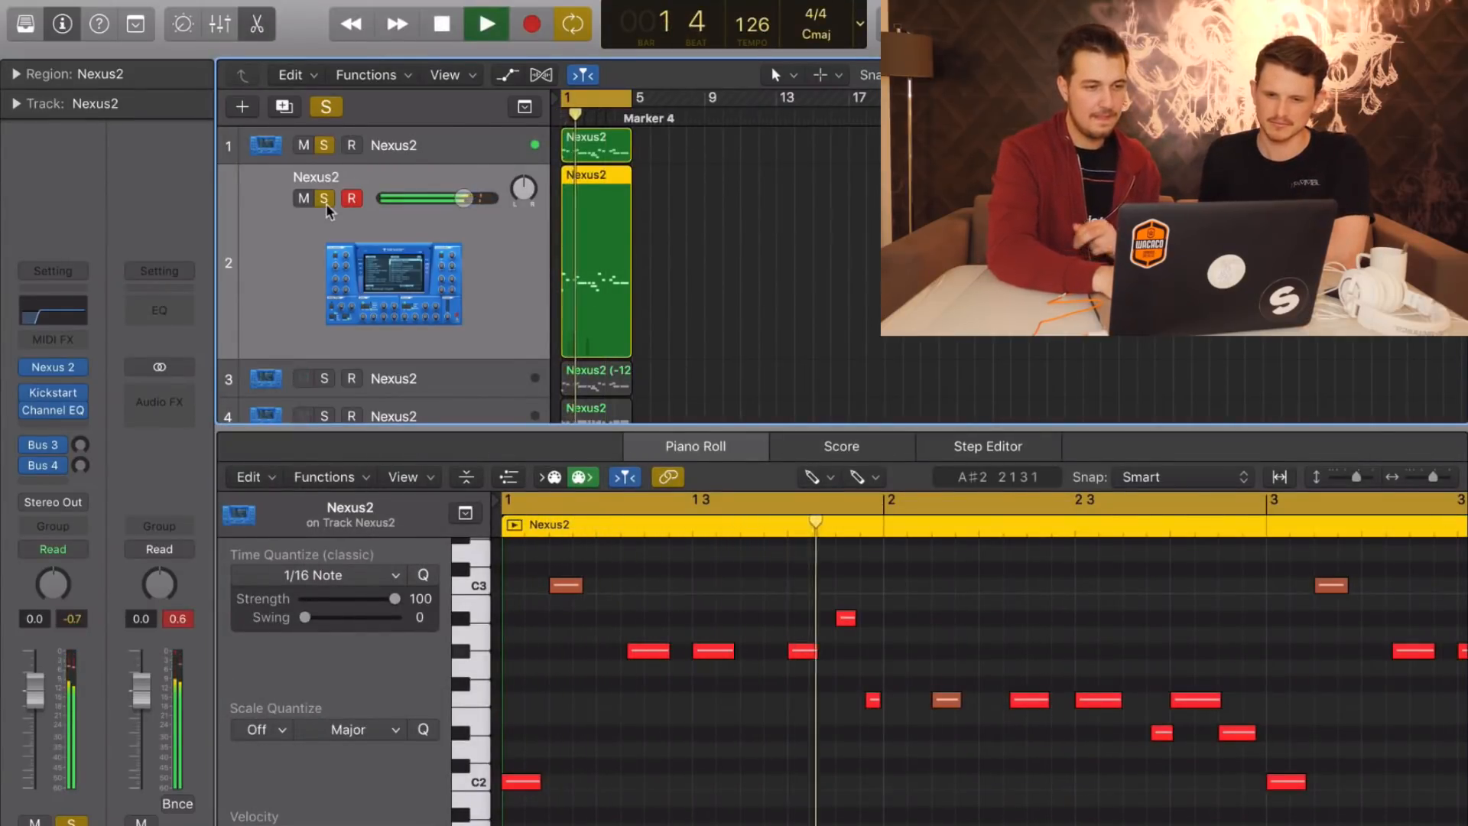
pyautogui.press('space')
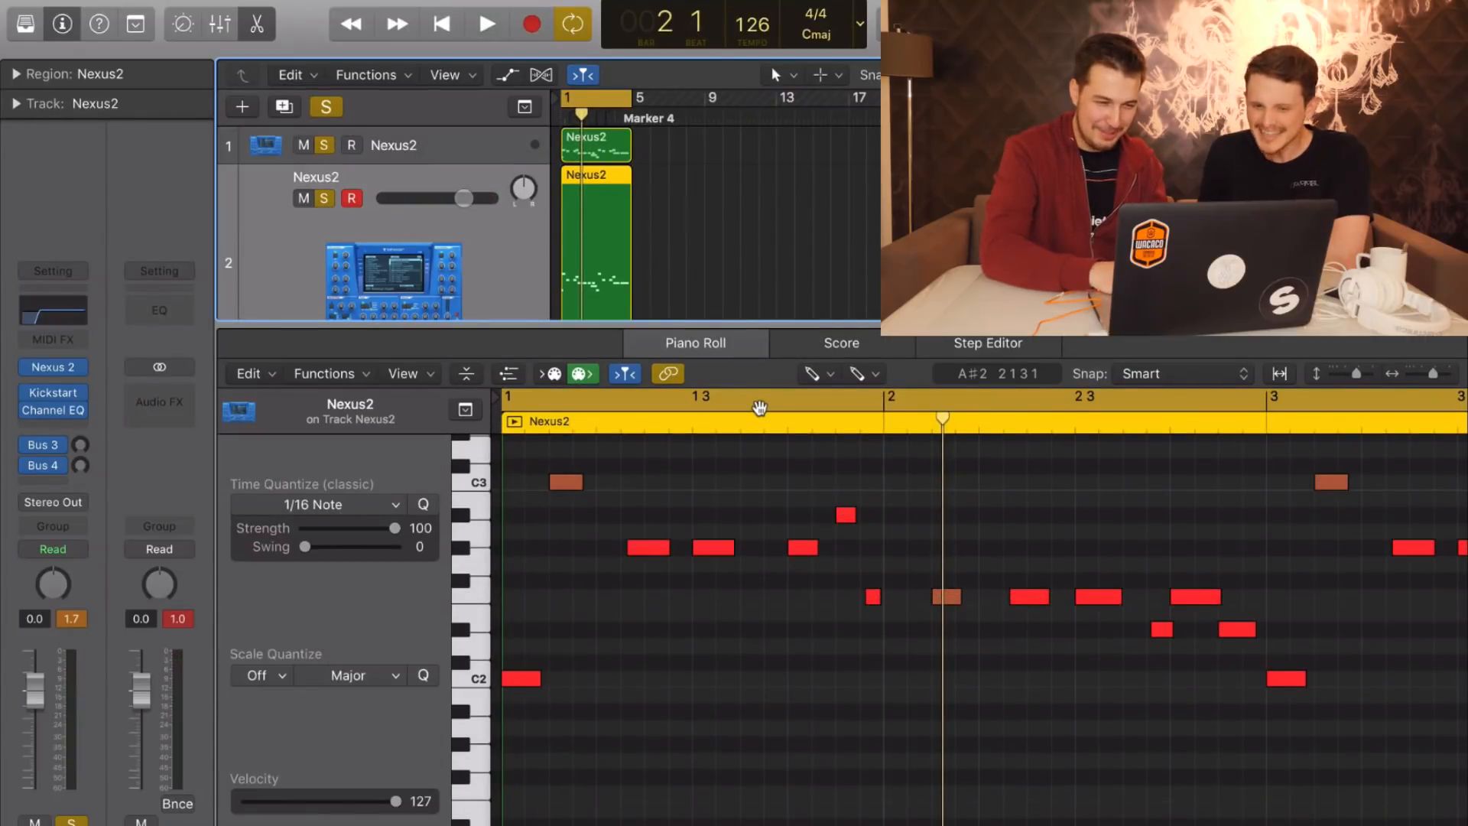
# Using the Pointer Tool, select all notes in the copied Nexus2 region on track 2 and delete them.
pyautogui.scroll(-10, 759, 408)
pyautogui.scroll(3, 759, 408)
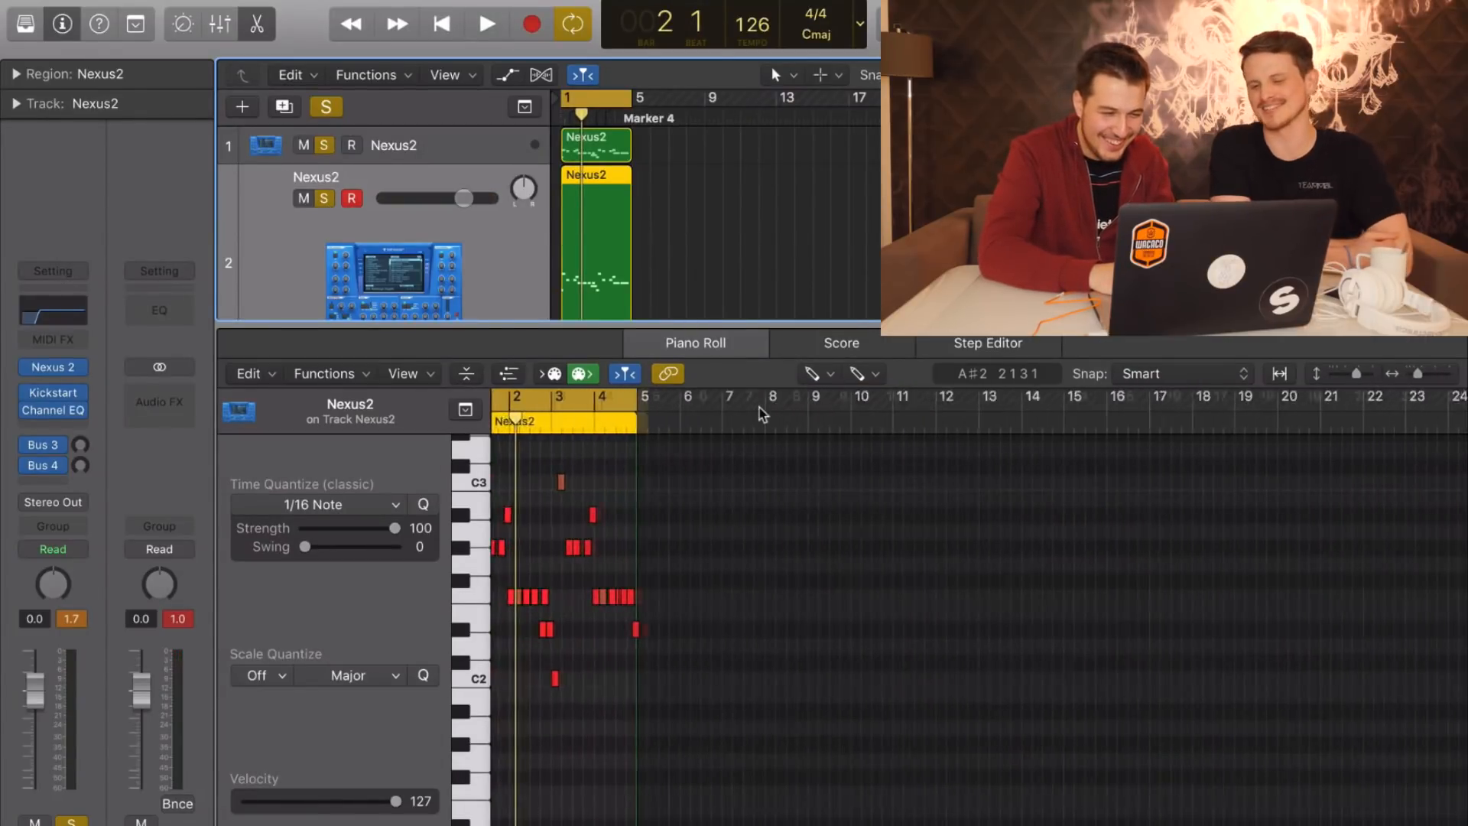
pyautogui.scroll(4, 762, 413)
pyautogui.click(830, 374)
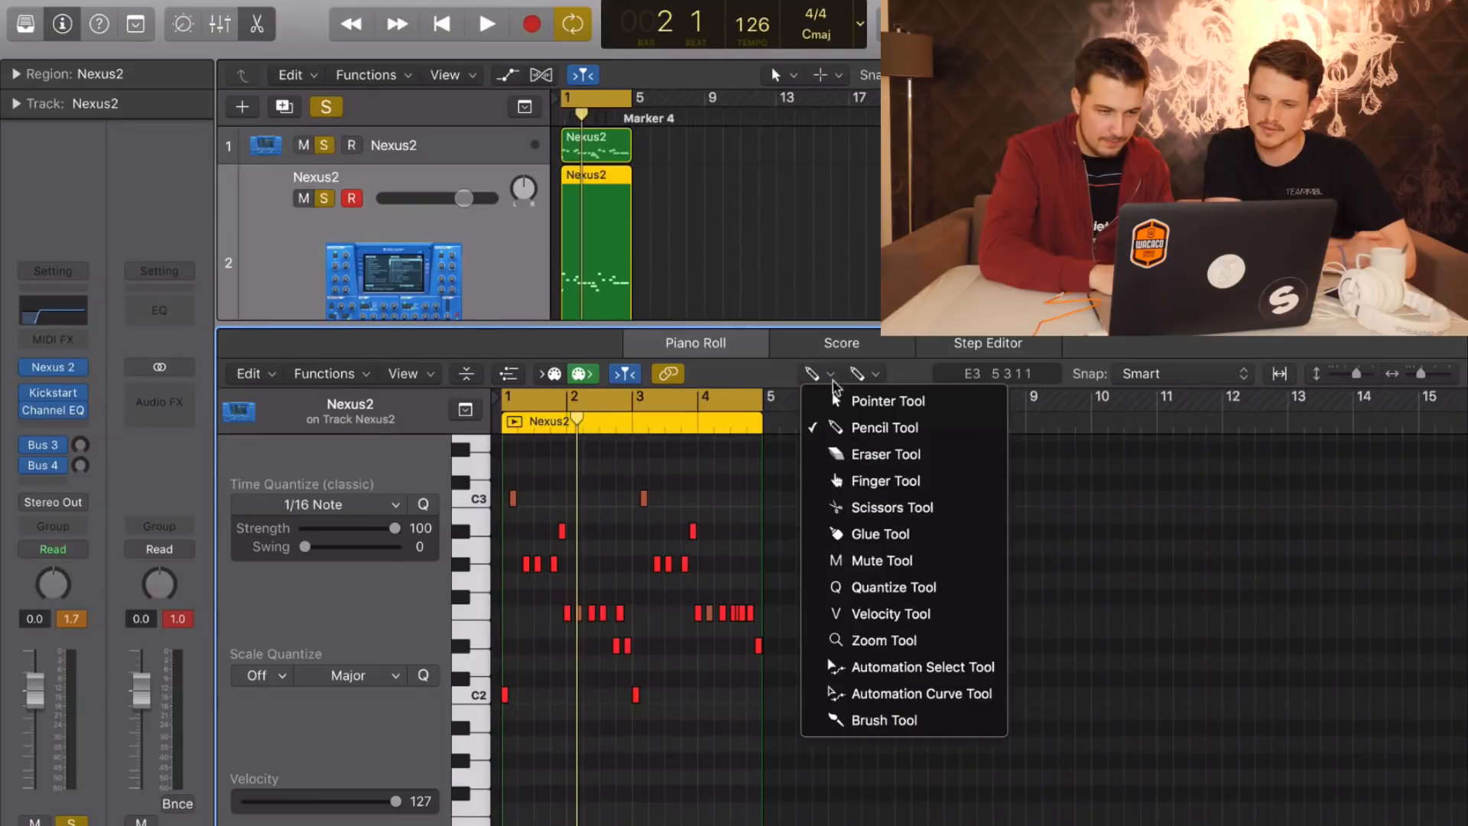
pyautogui.click(840, 401)
pyautogui.moveTo(768, 455); pyautogui.dragTo(493, 730)
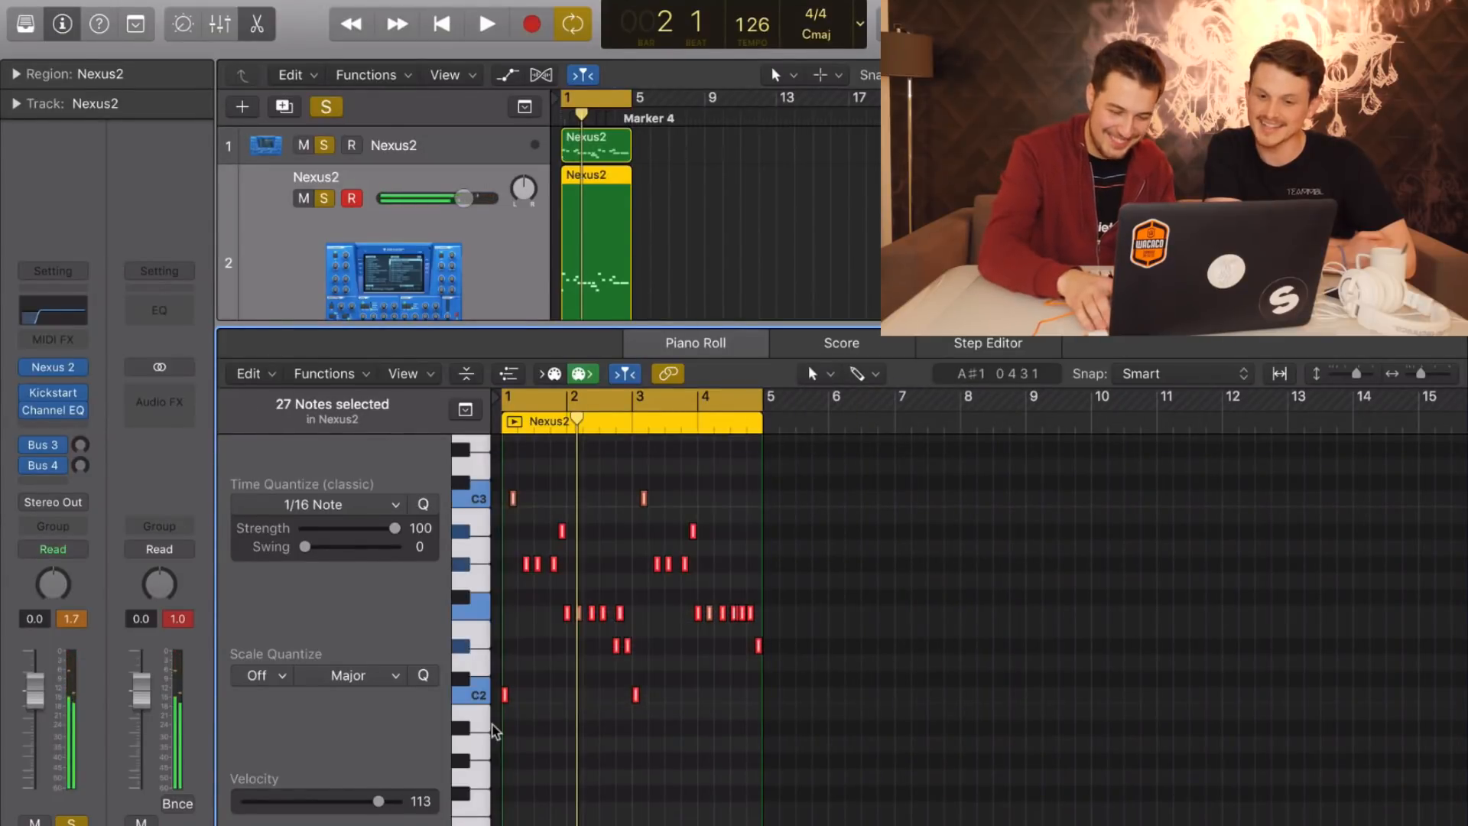
pyautogui.press('Delete')
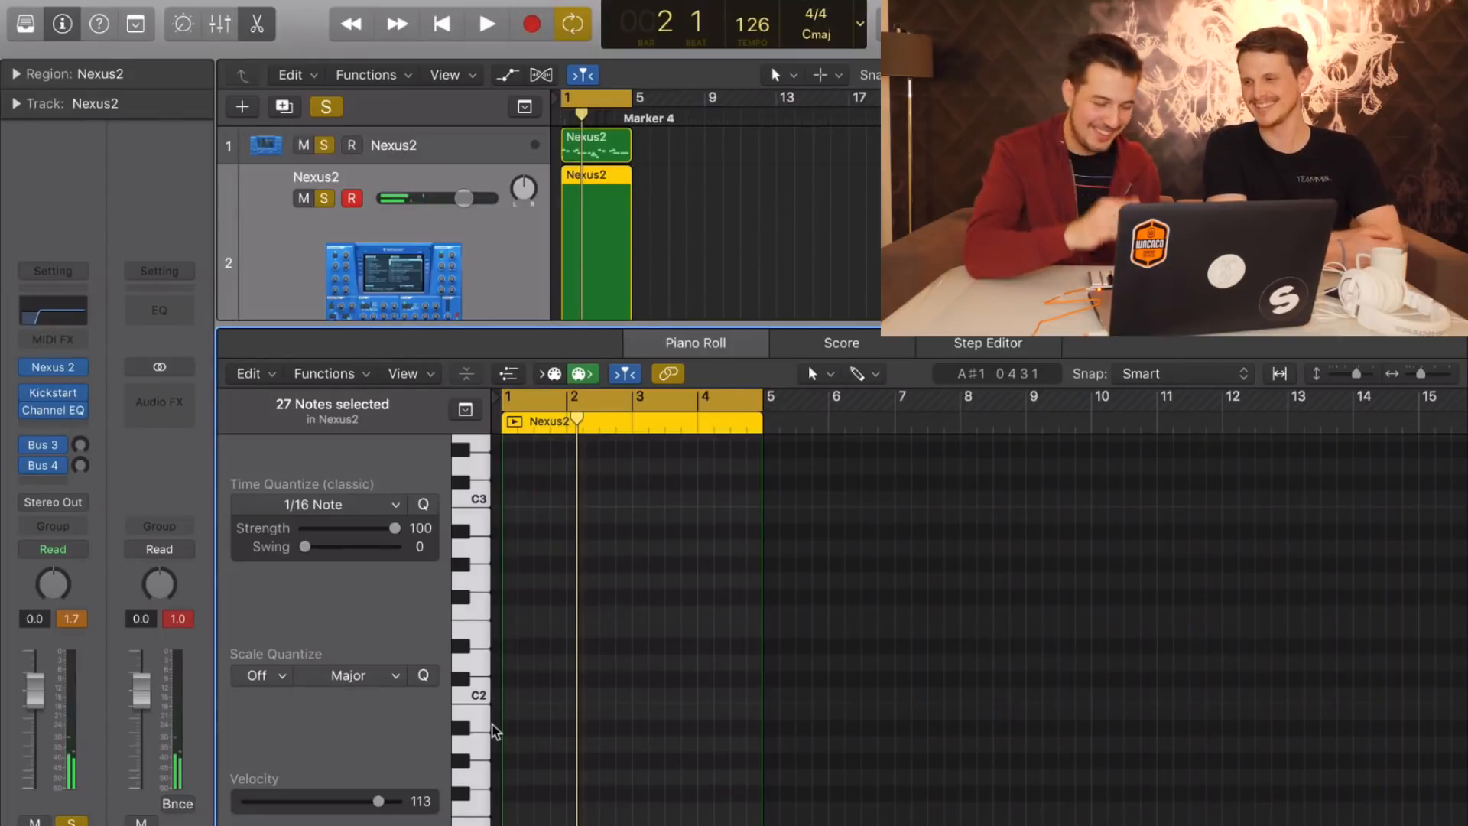
# Play the soloed four-bar loop several times to rehearse a new melody over the track 1 part.
pyautogui.press('space')
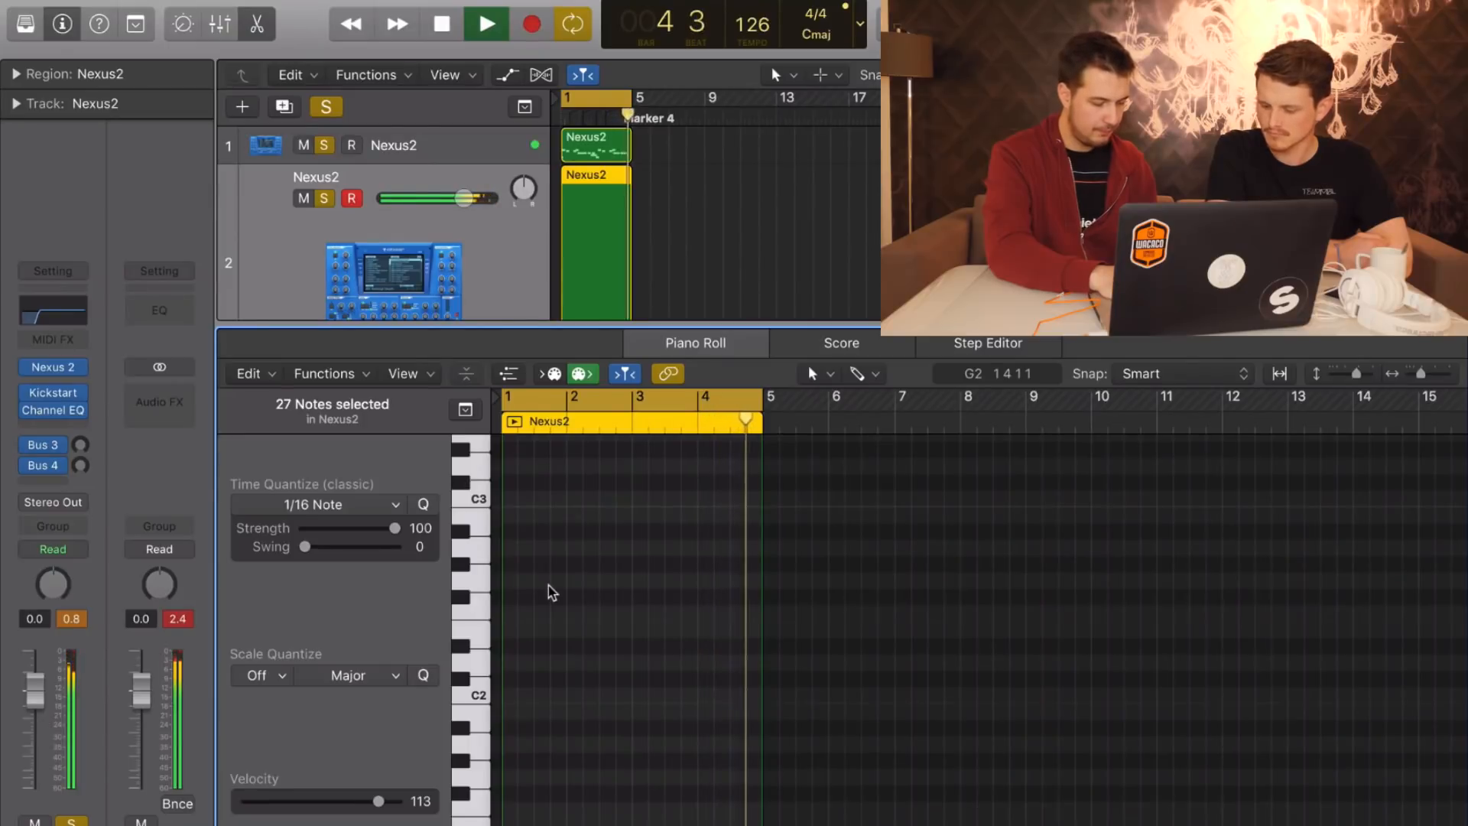
pyautogui.press('space')
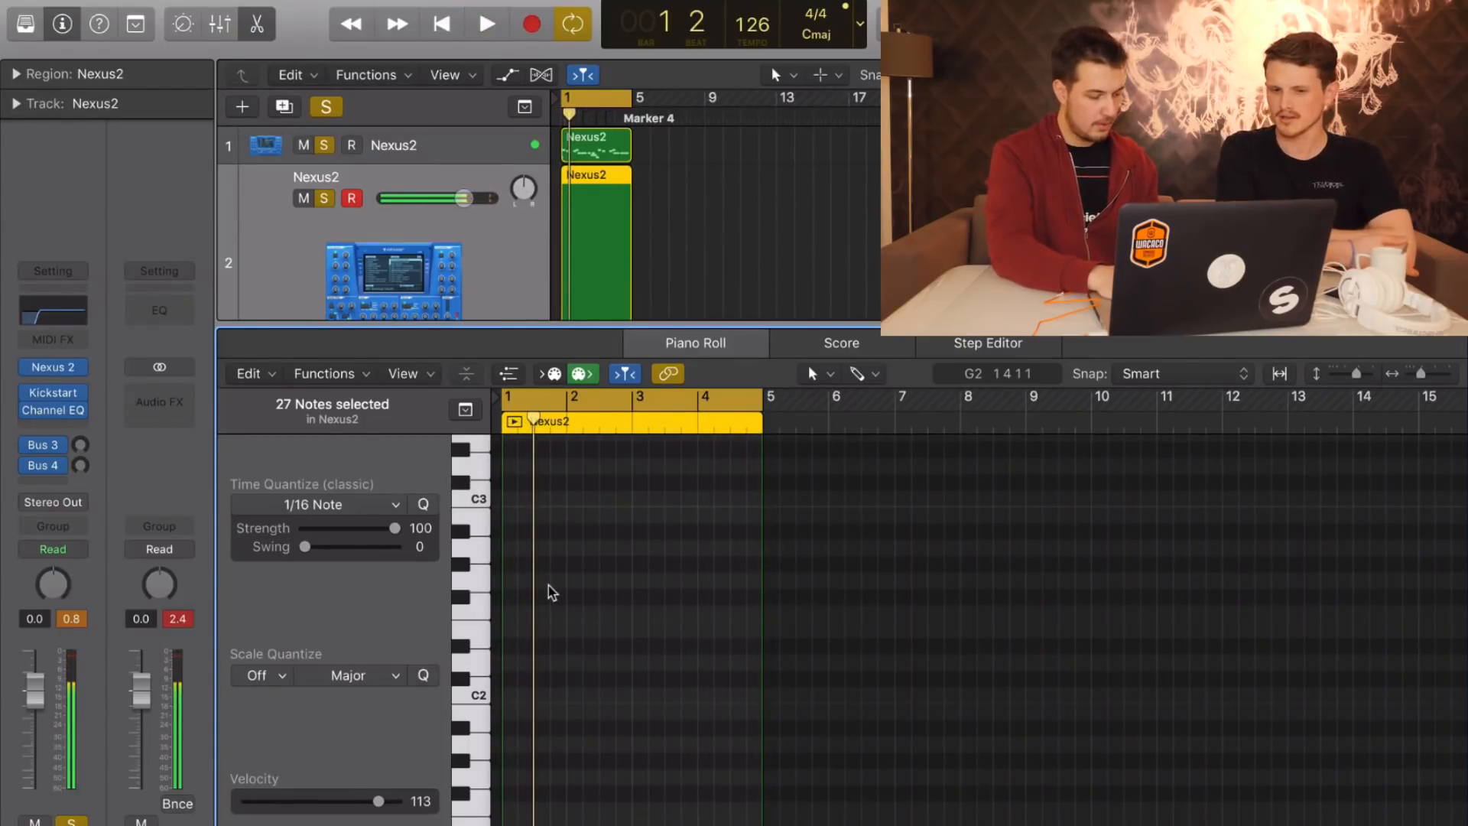
pyautogui.press('space')
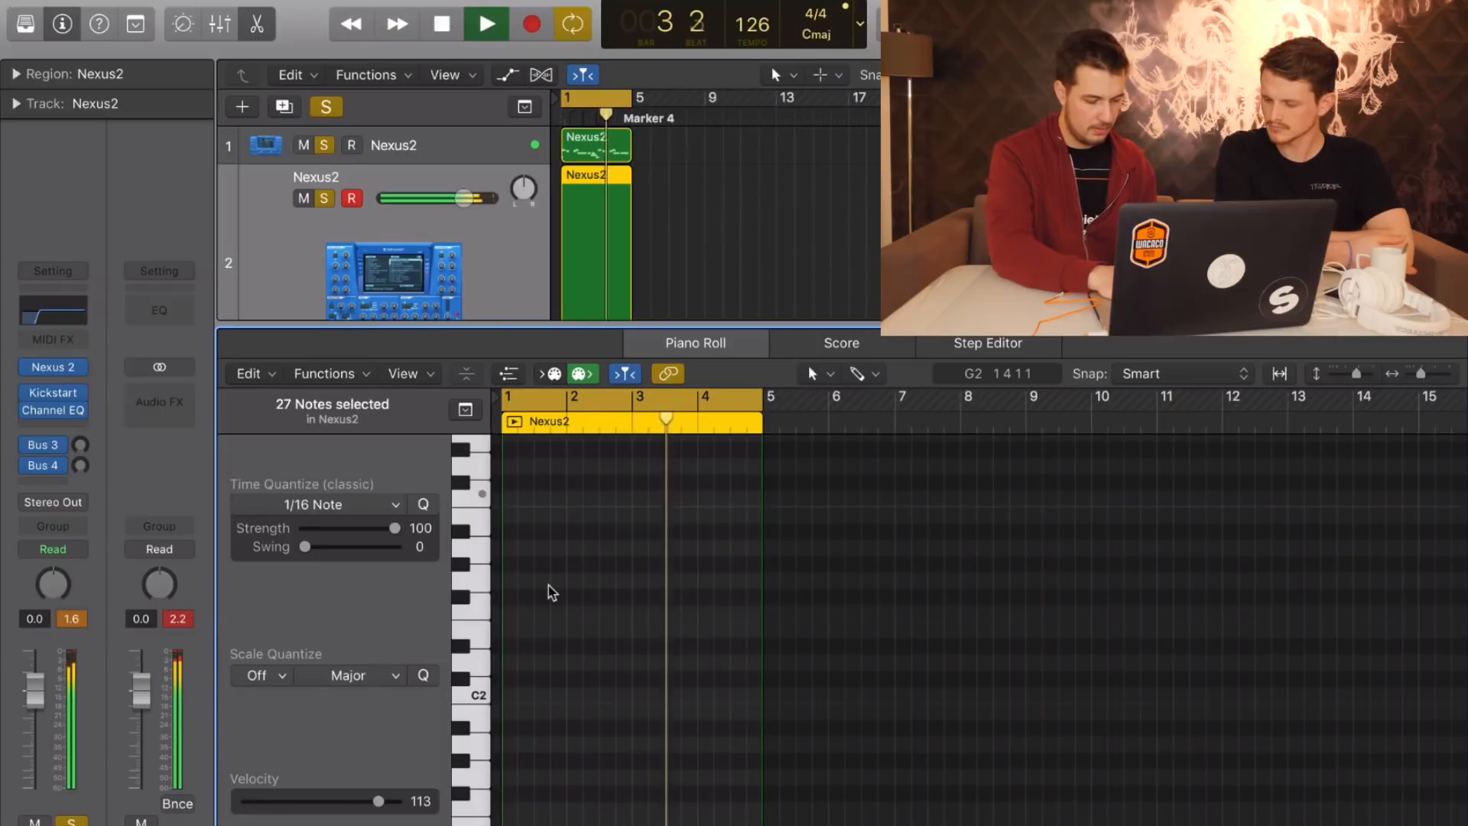
pyautogui.press('space')
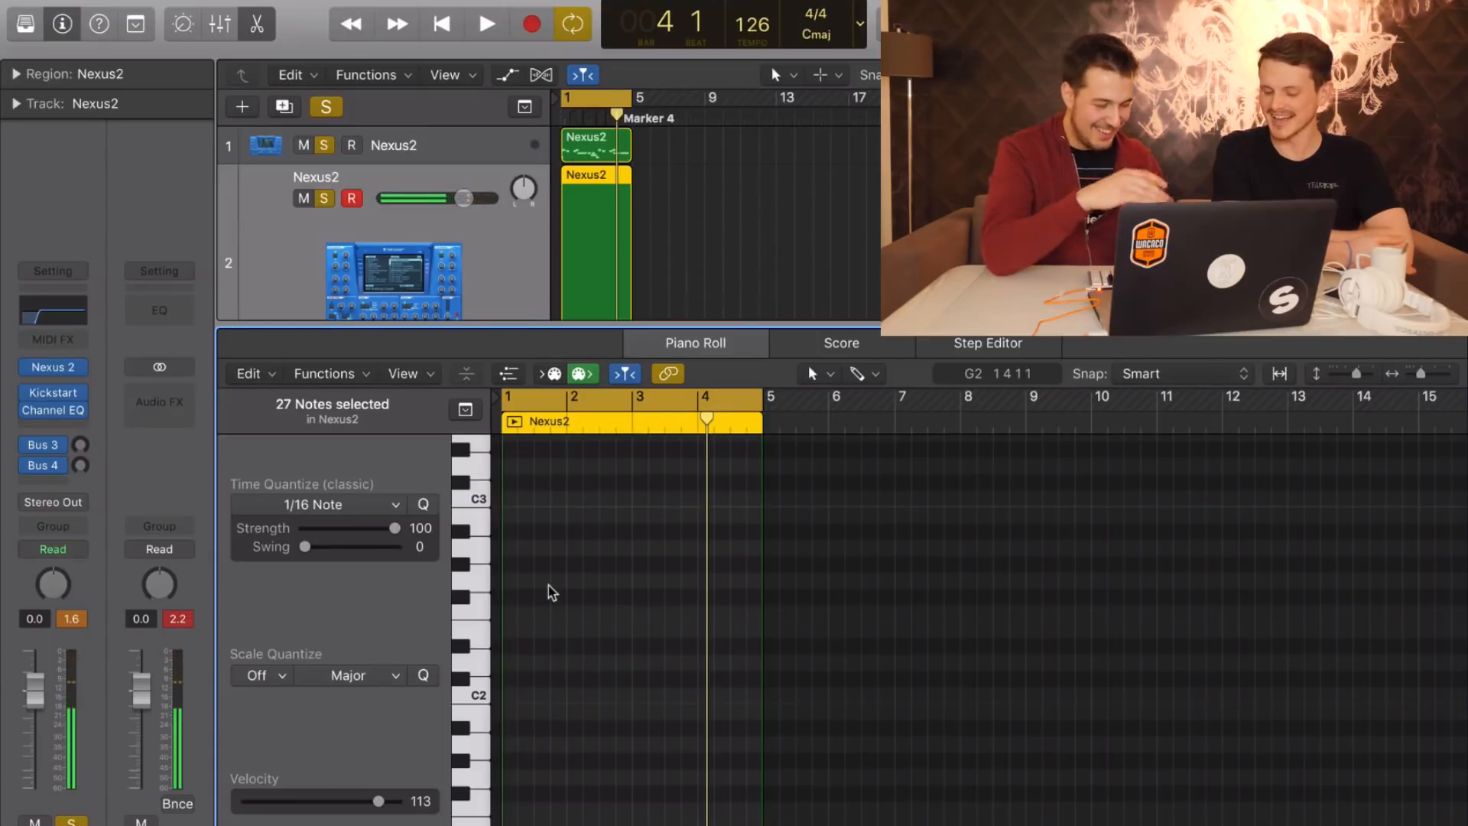
pyautogui.press('space')
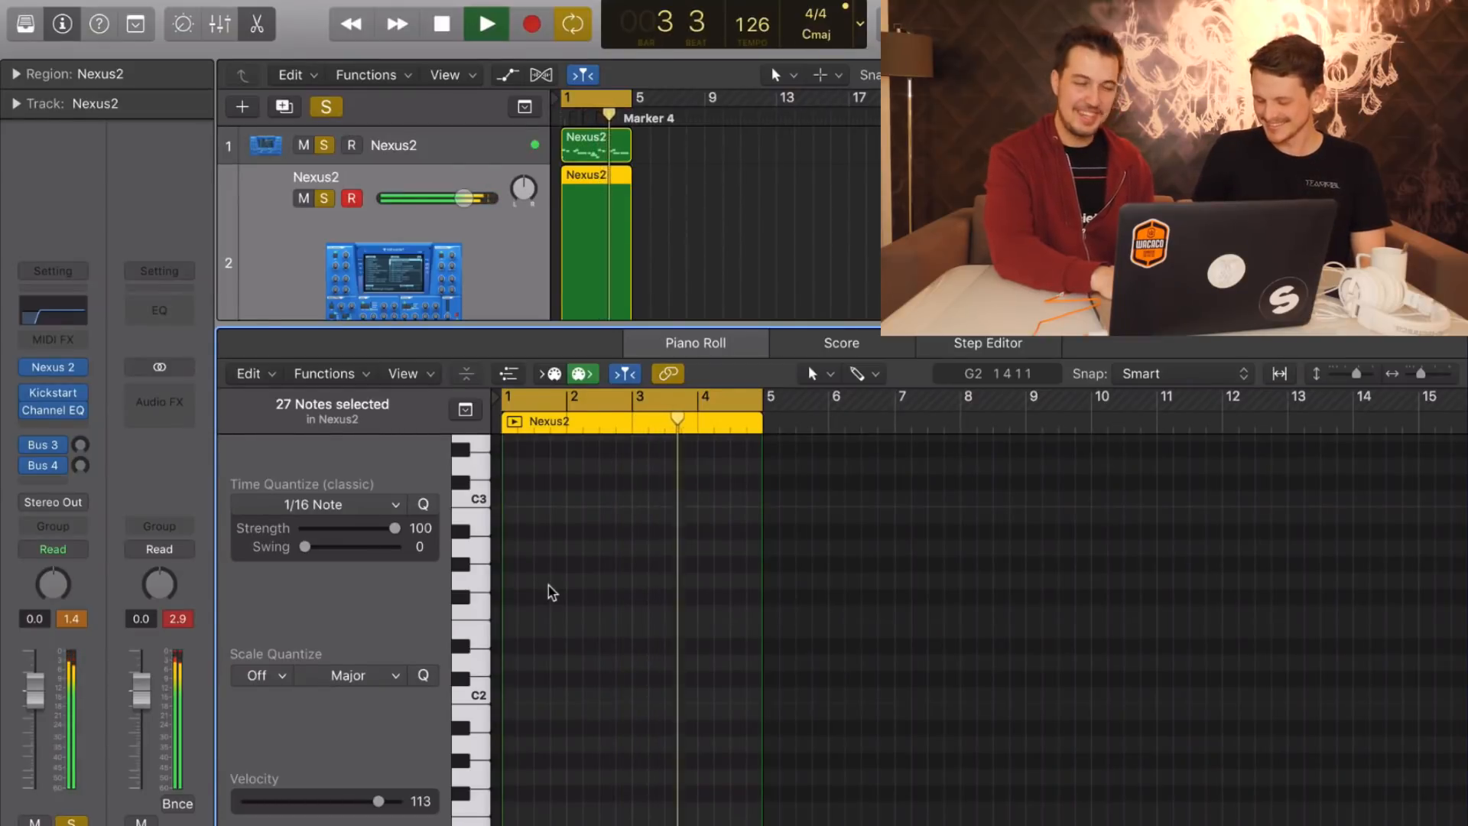
pyautogui.press('space')
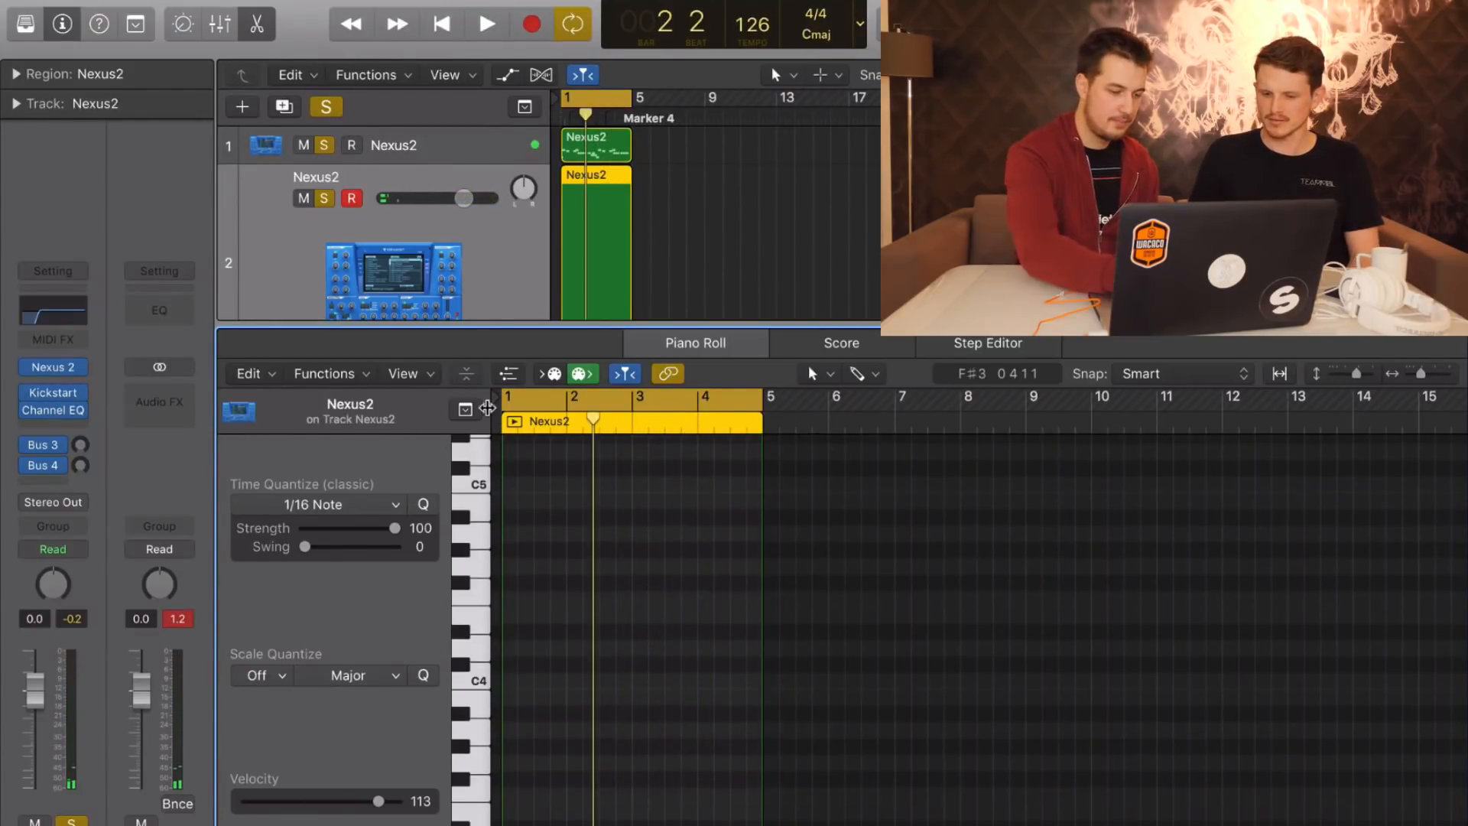
# Record a new MIDI melody across bars 1 to 4 into the Nexus2 region on track 2.
pyautogui.press('r')
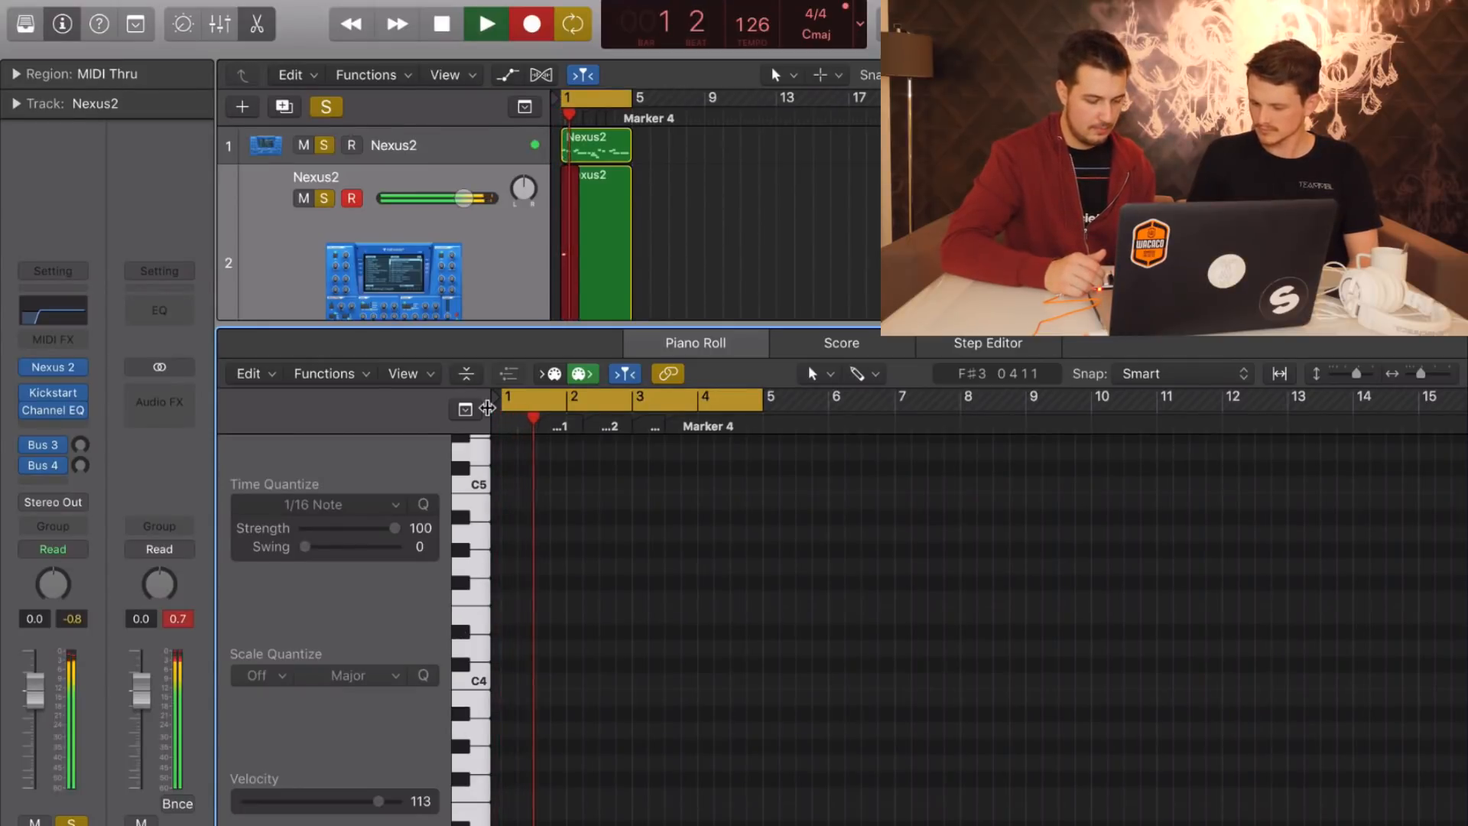
pyautogui.press('space')
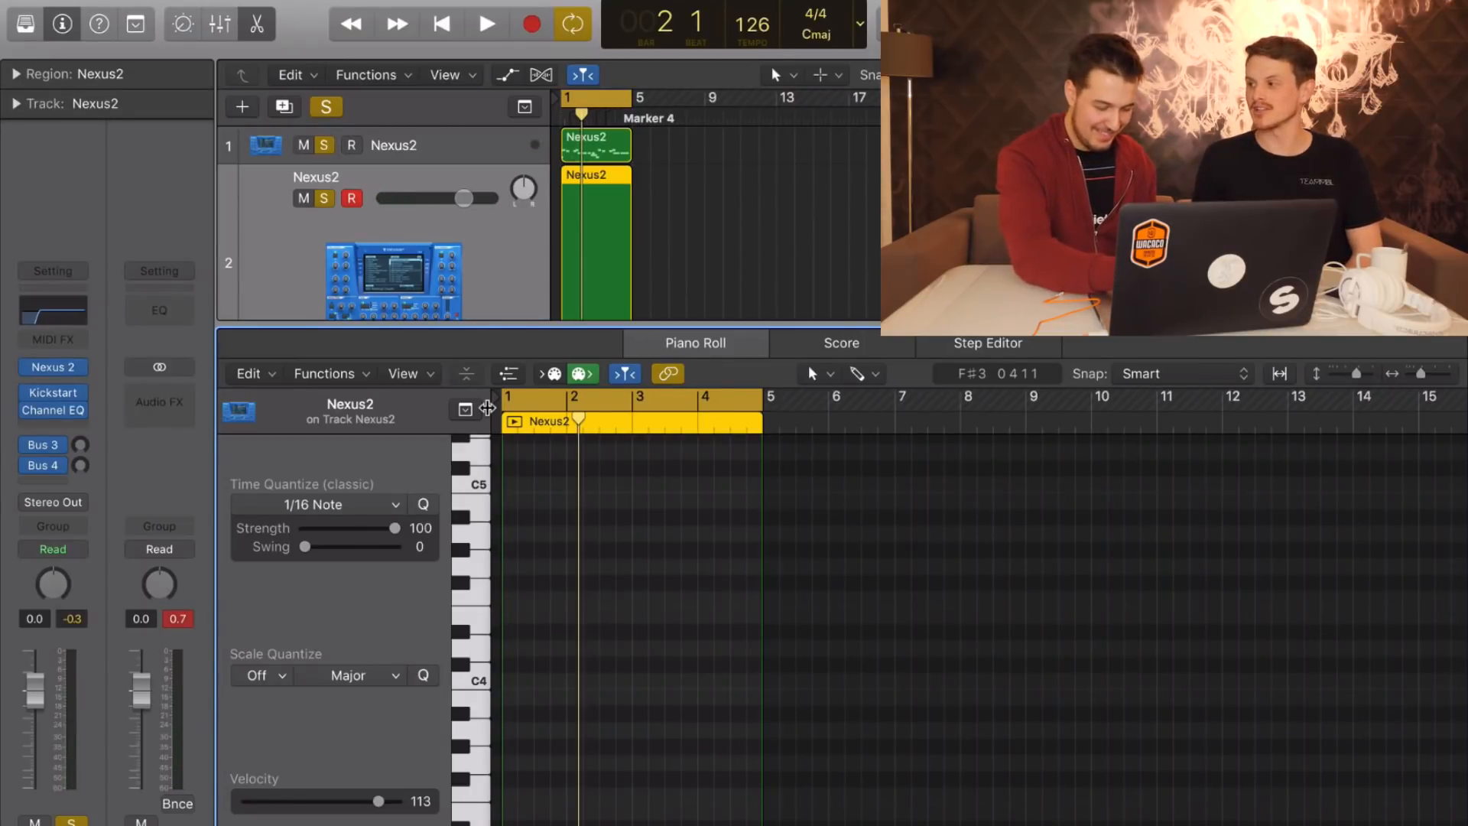
pyautogui.press('r')
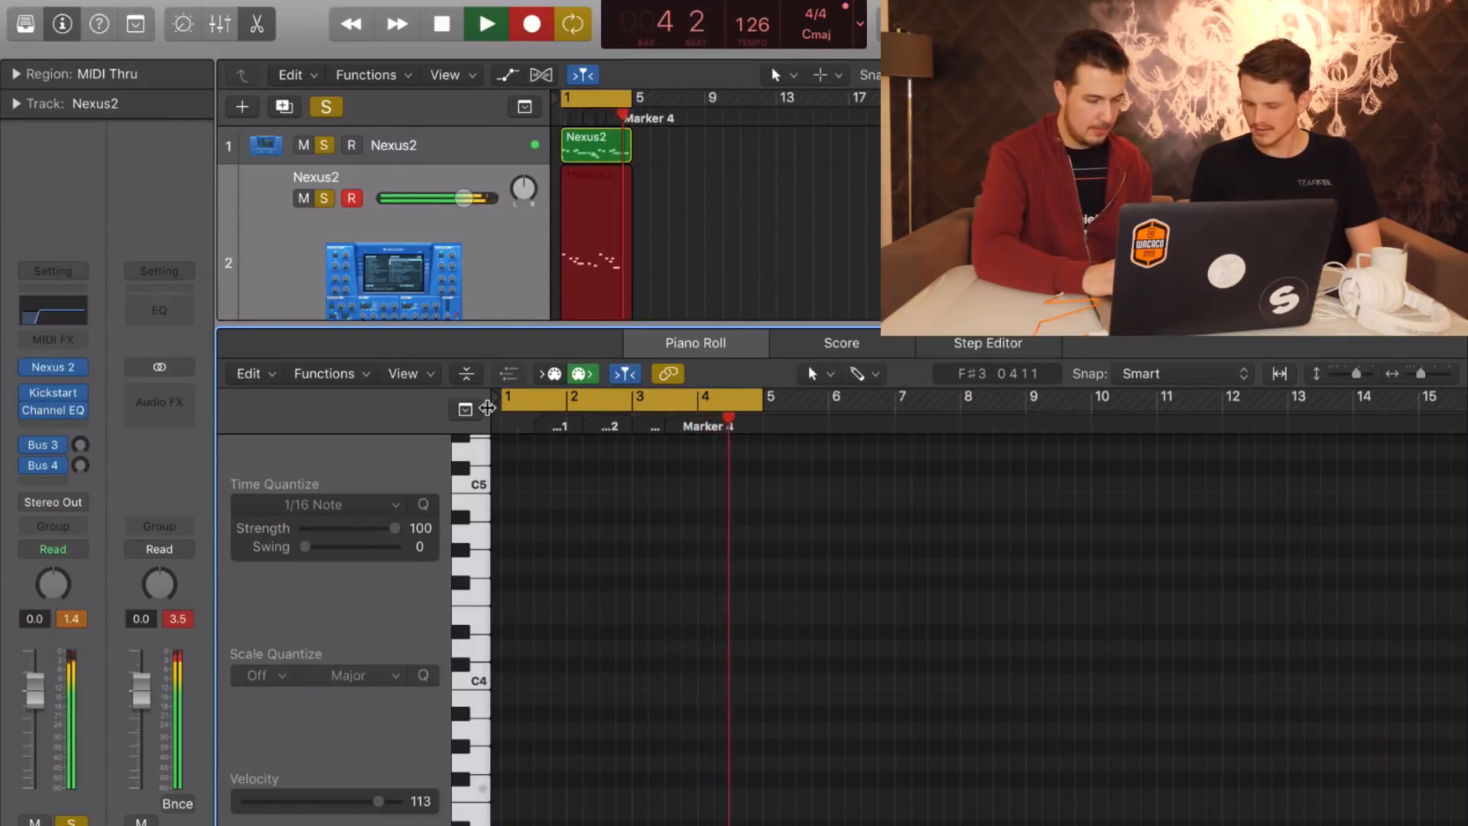
pyautogui.press('space')
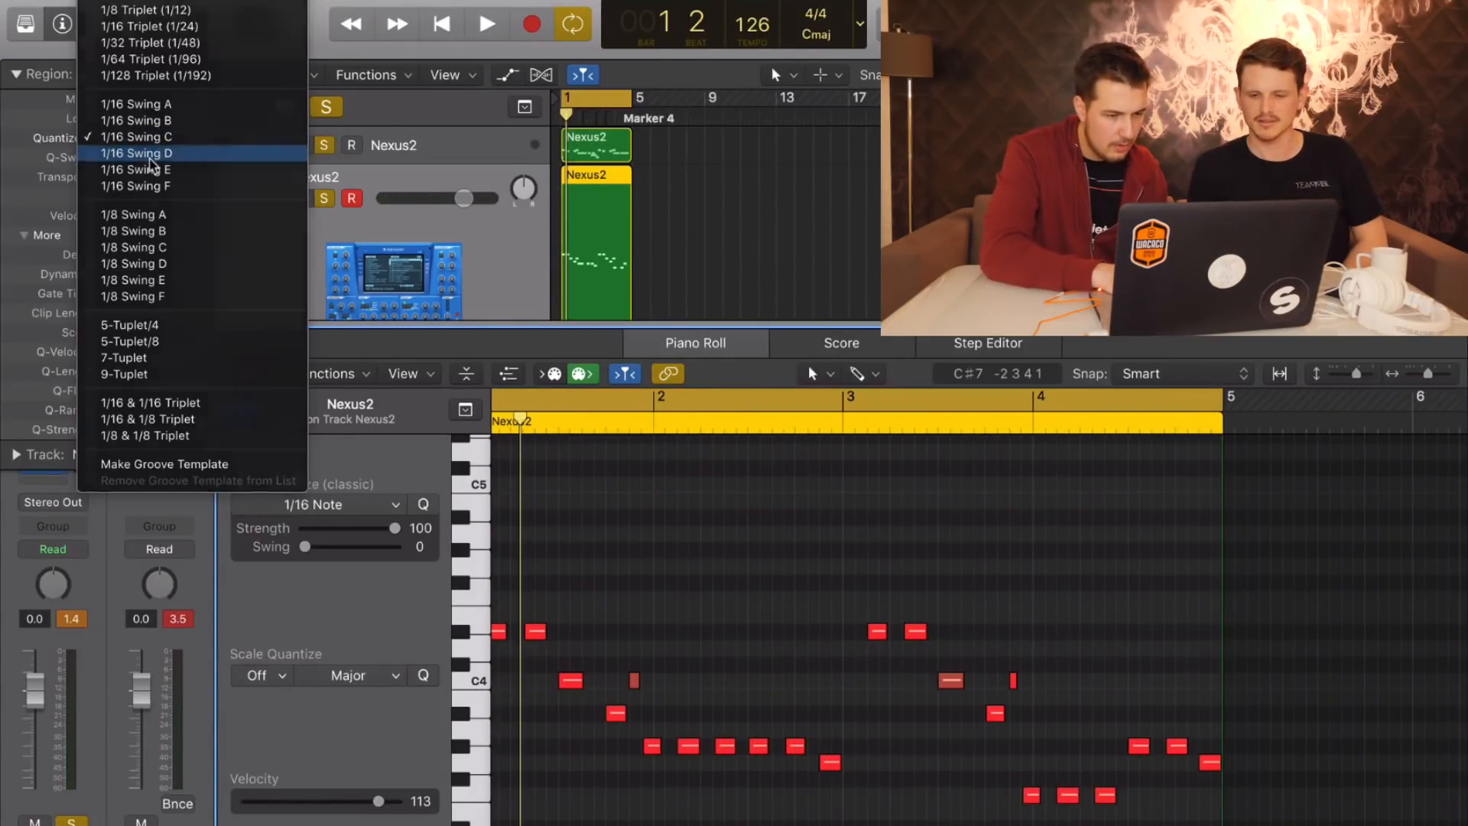
# Quantize the recorded track 2 region to 1/16 Swing D and play the loop back with all tracks unsoloed.
pyautogui.click(151, 157)
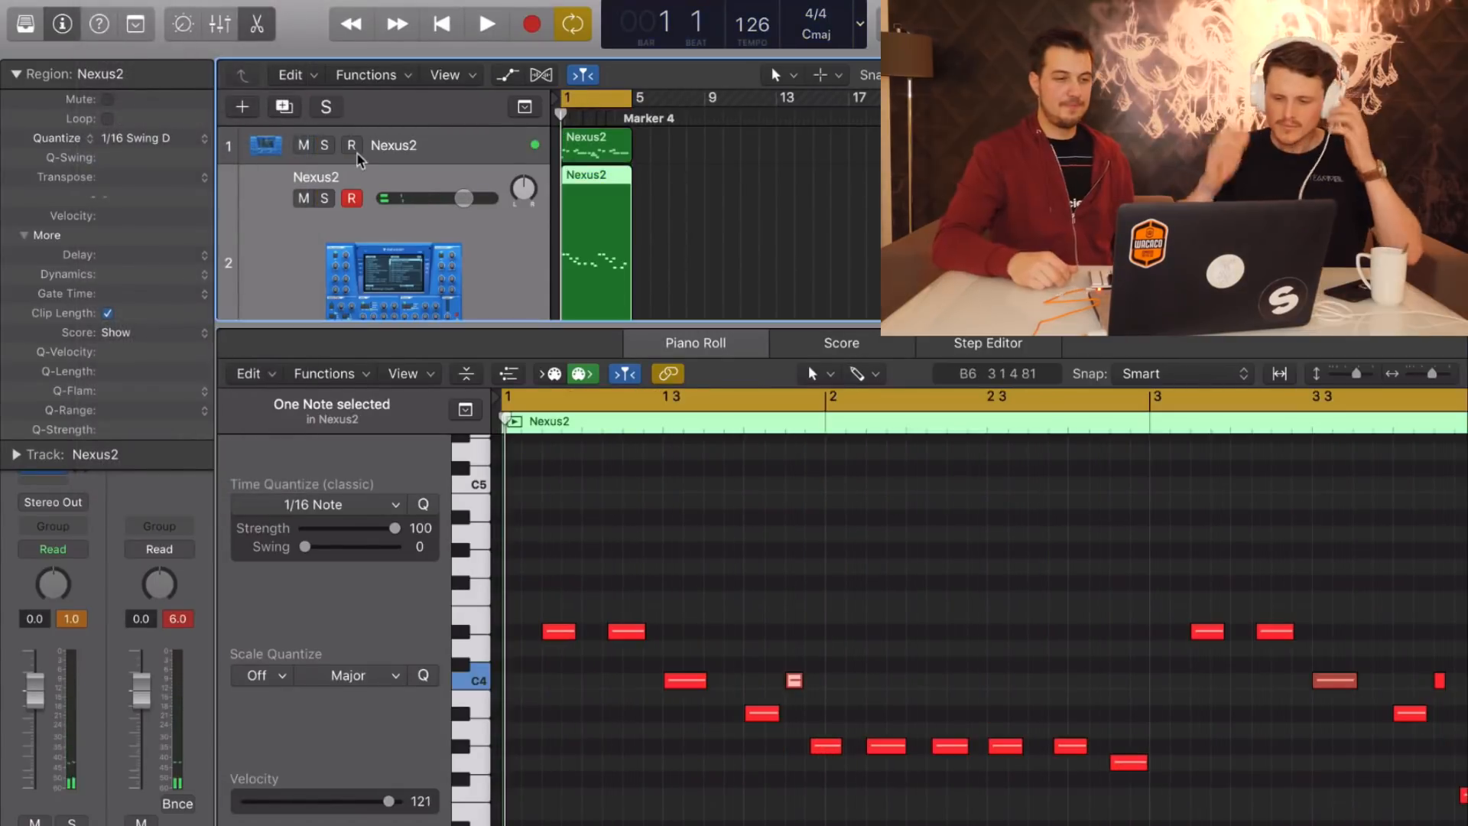
pyautogui.press('space')
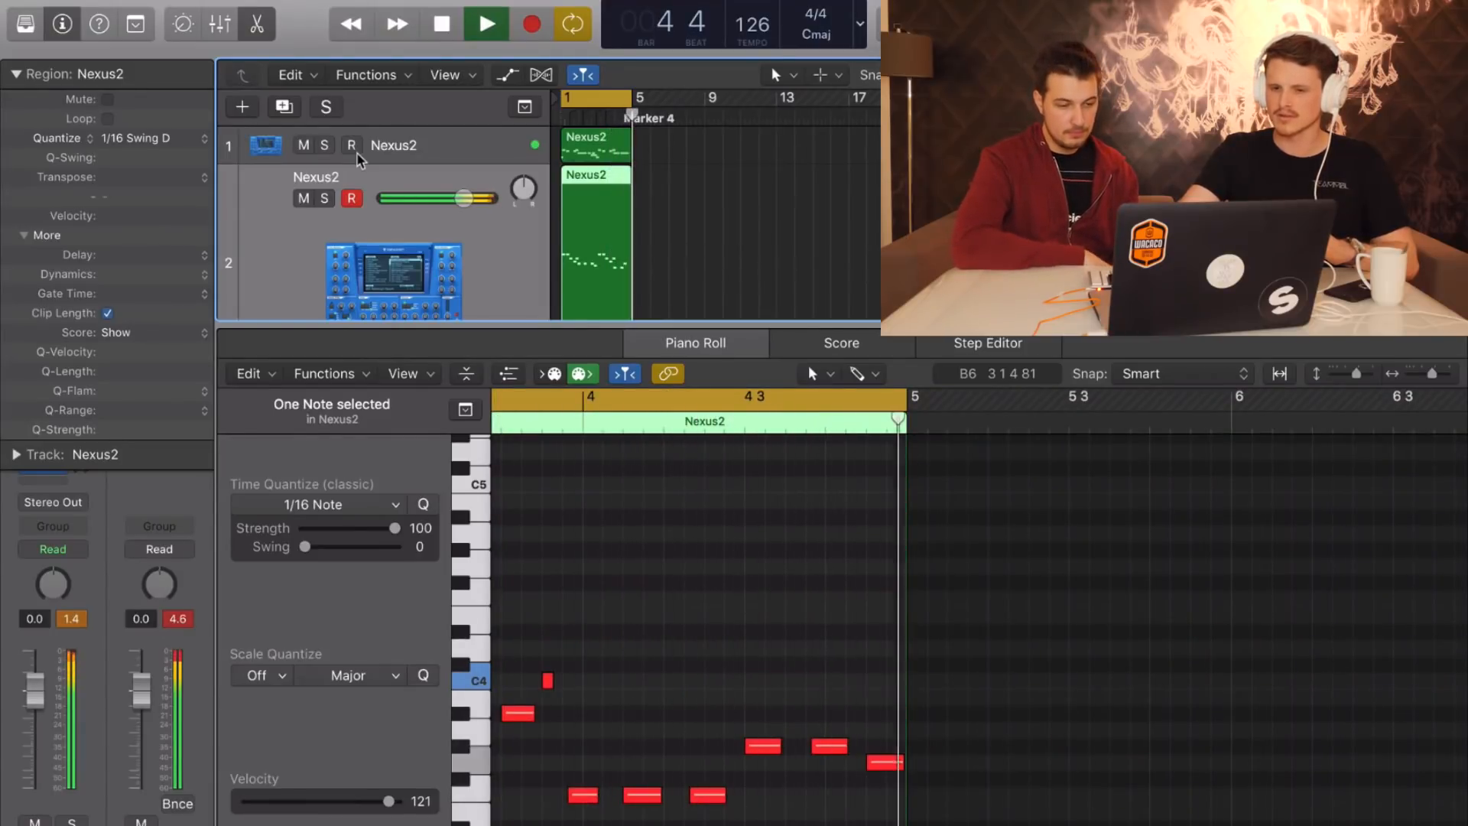
pyautogui.press('space')
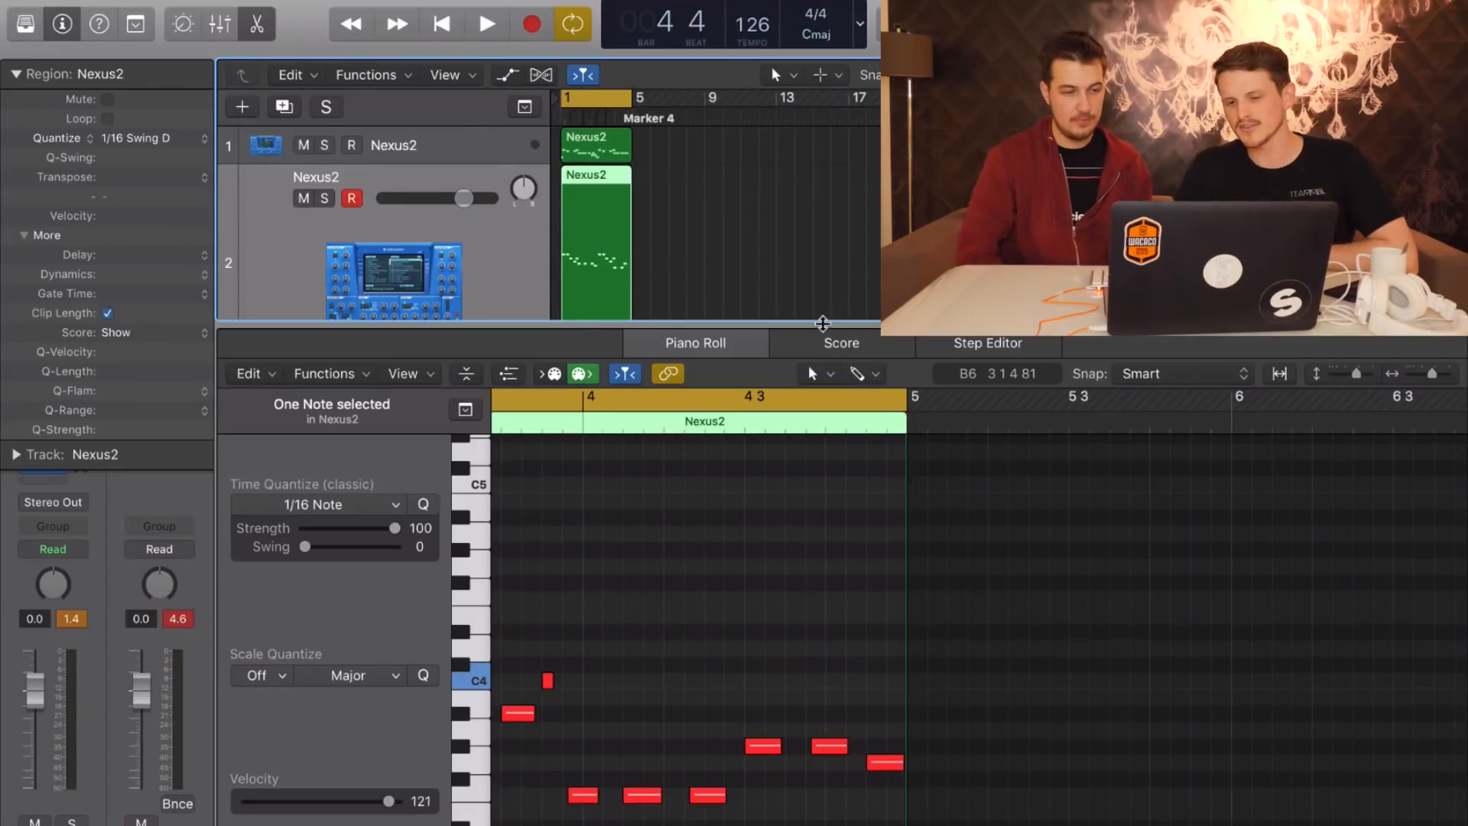
# Close the Piano Roll, collapse the Region inspector, and review the channel strips of Nexus2 tracks 1 to 3.
pyautogui.press('p')
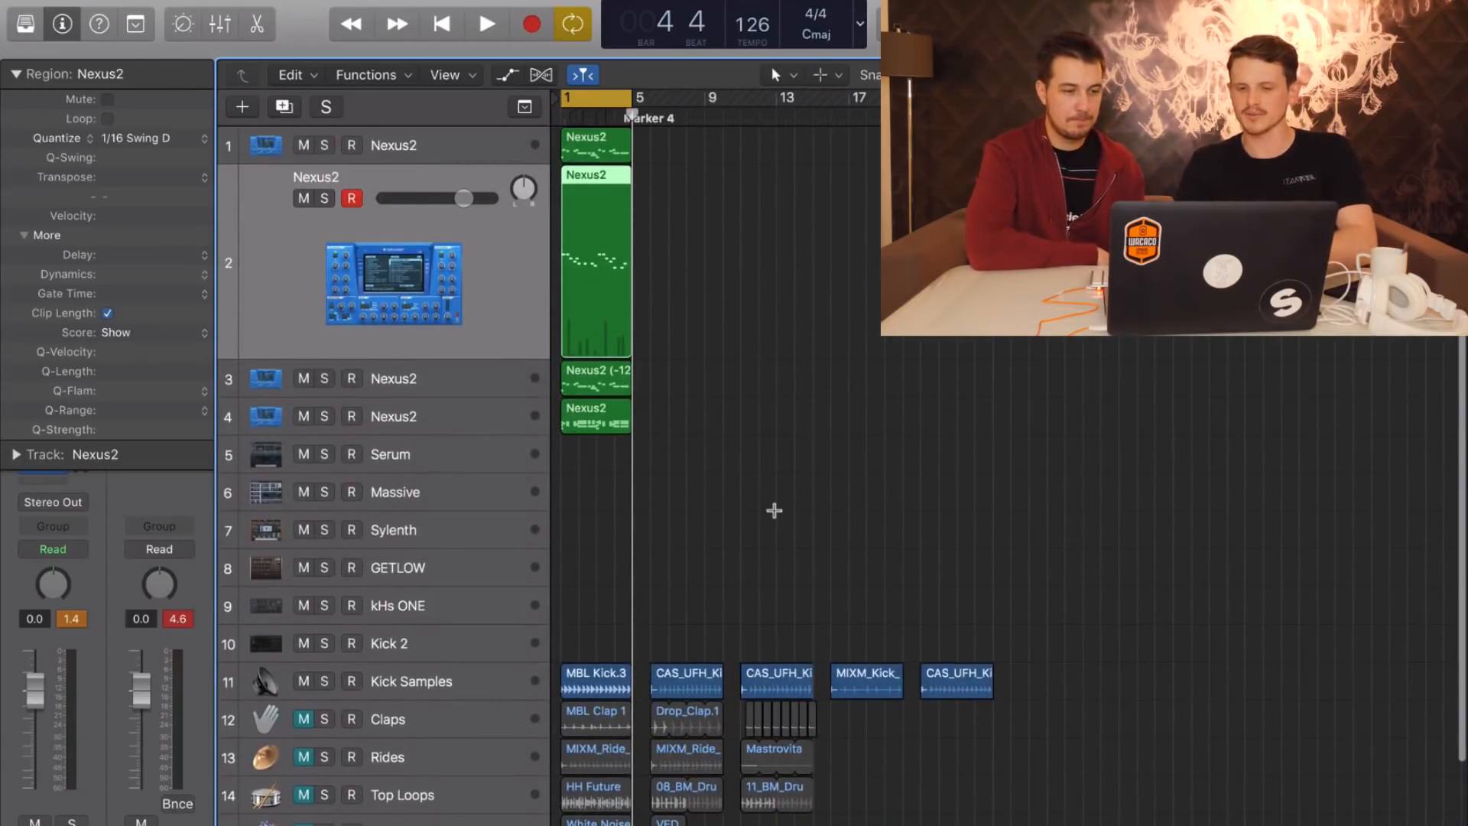
pyautogui.press('z')
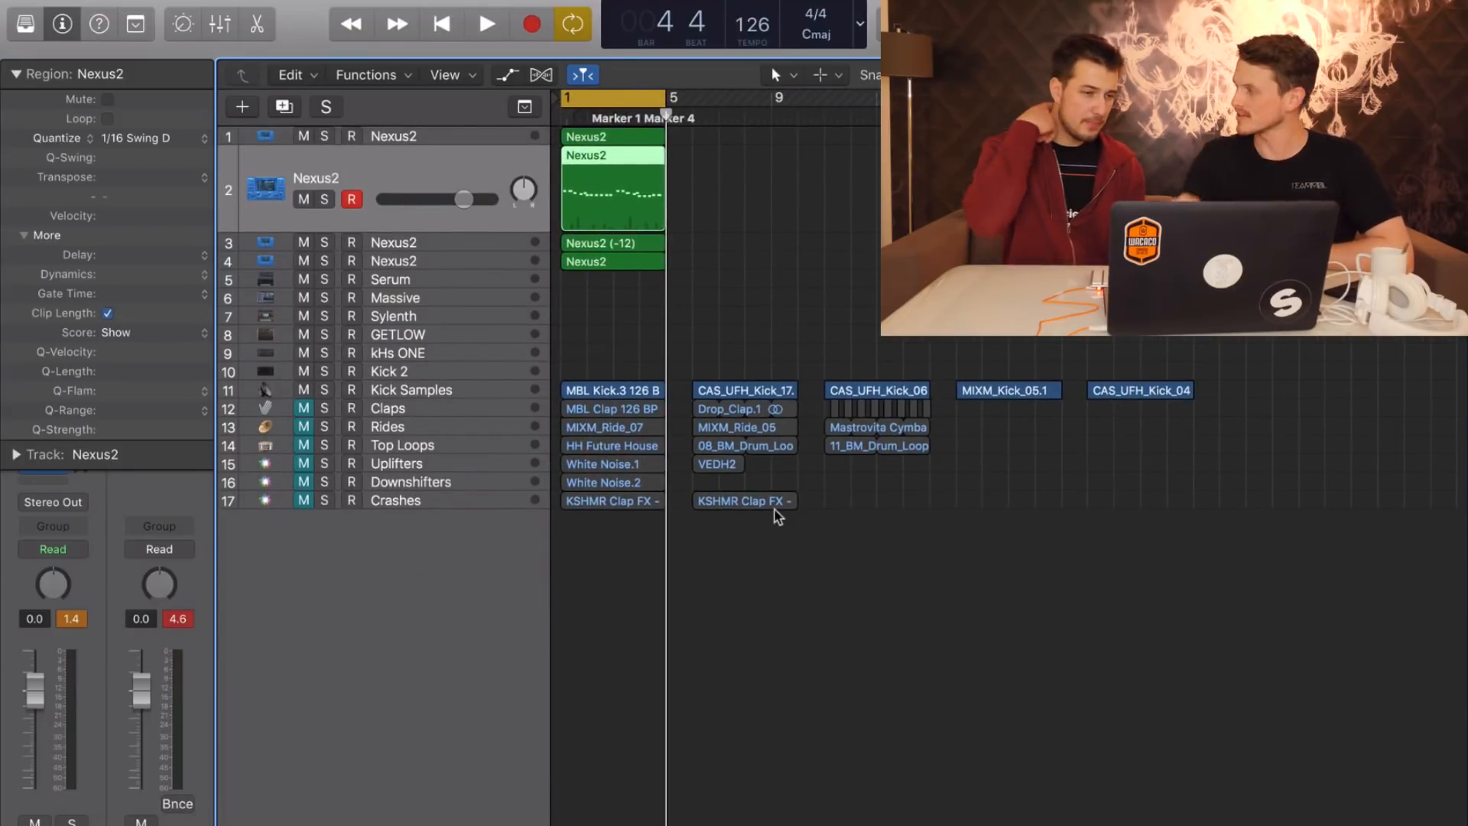
pyautogui.click(468, 243)
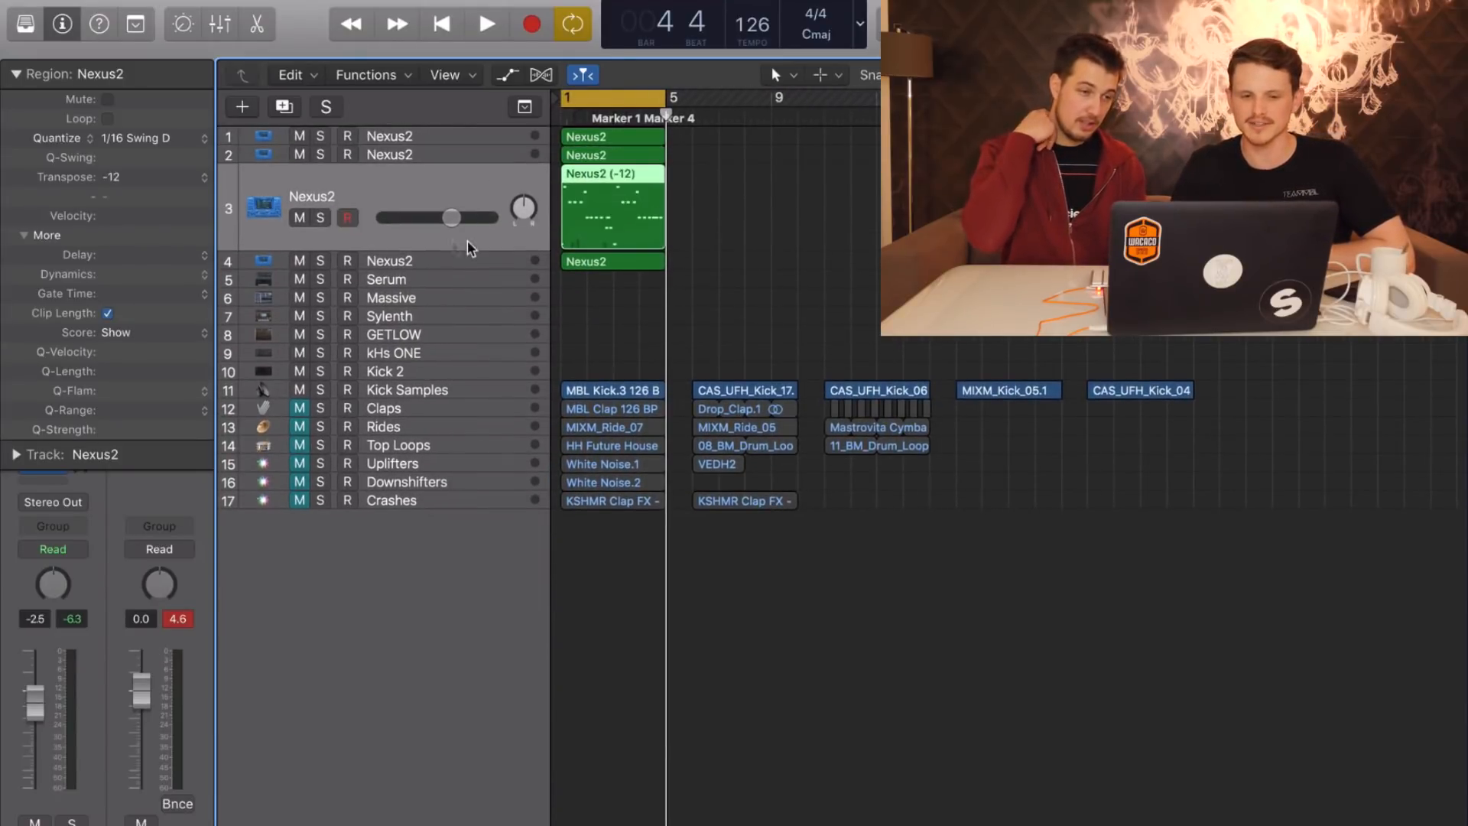
pyautogui.click(22, 73)
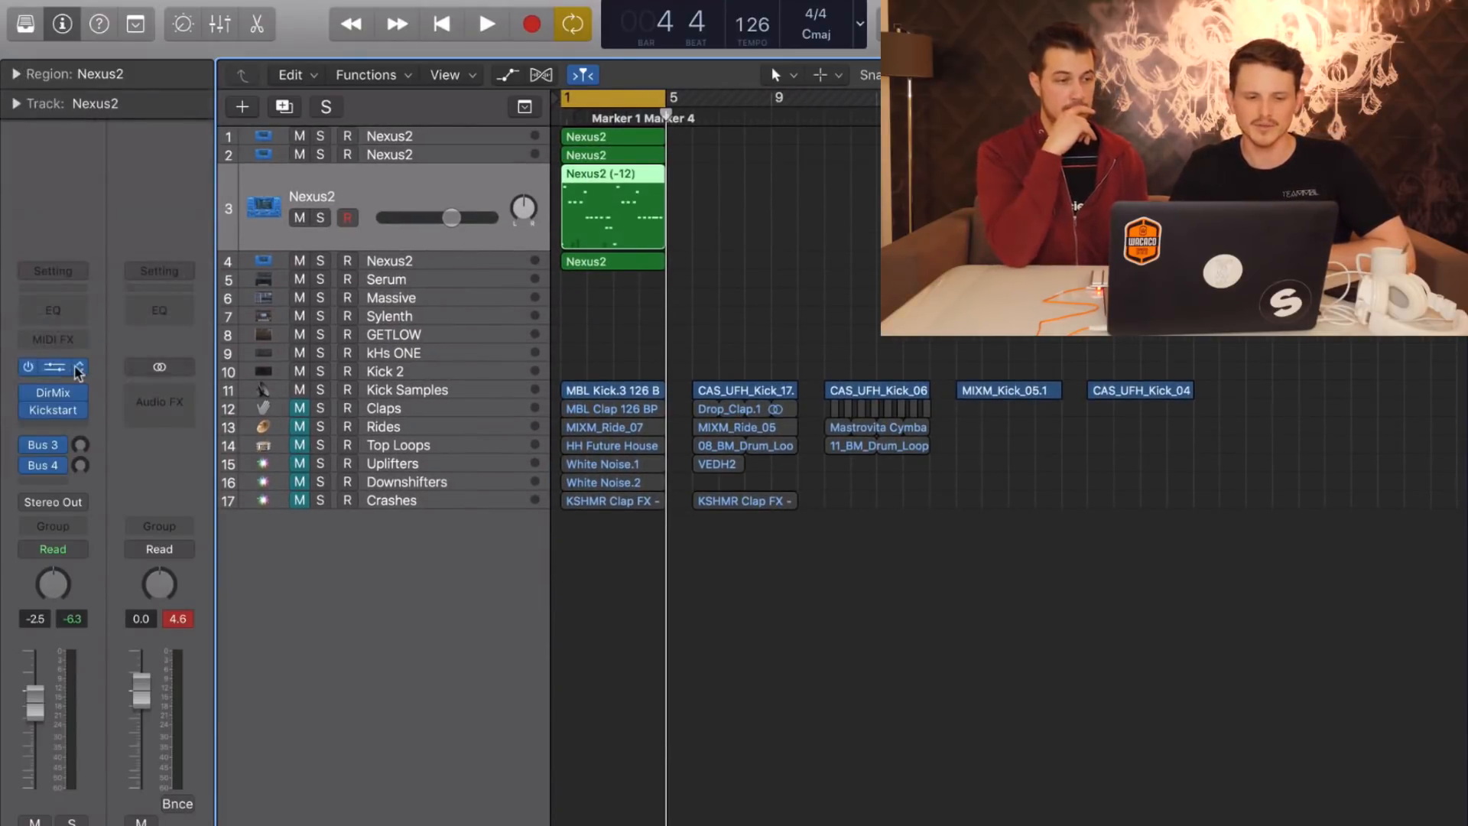
pyautogui.click(495, 138)
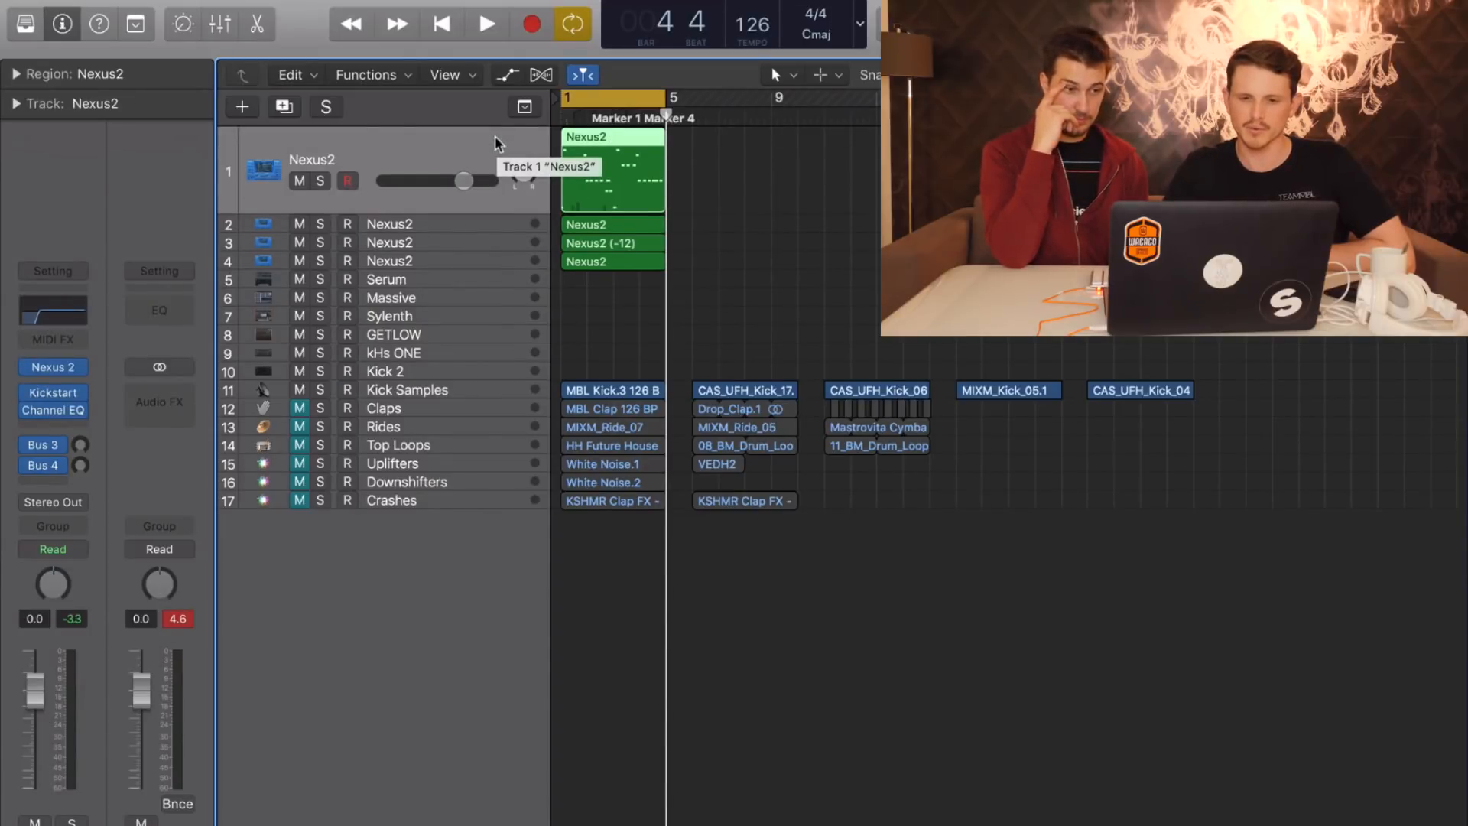
pyautogui.press('Down')
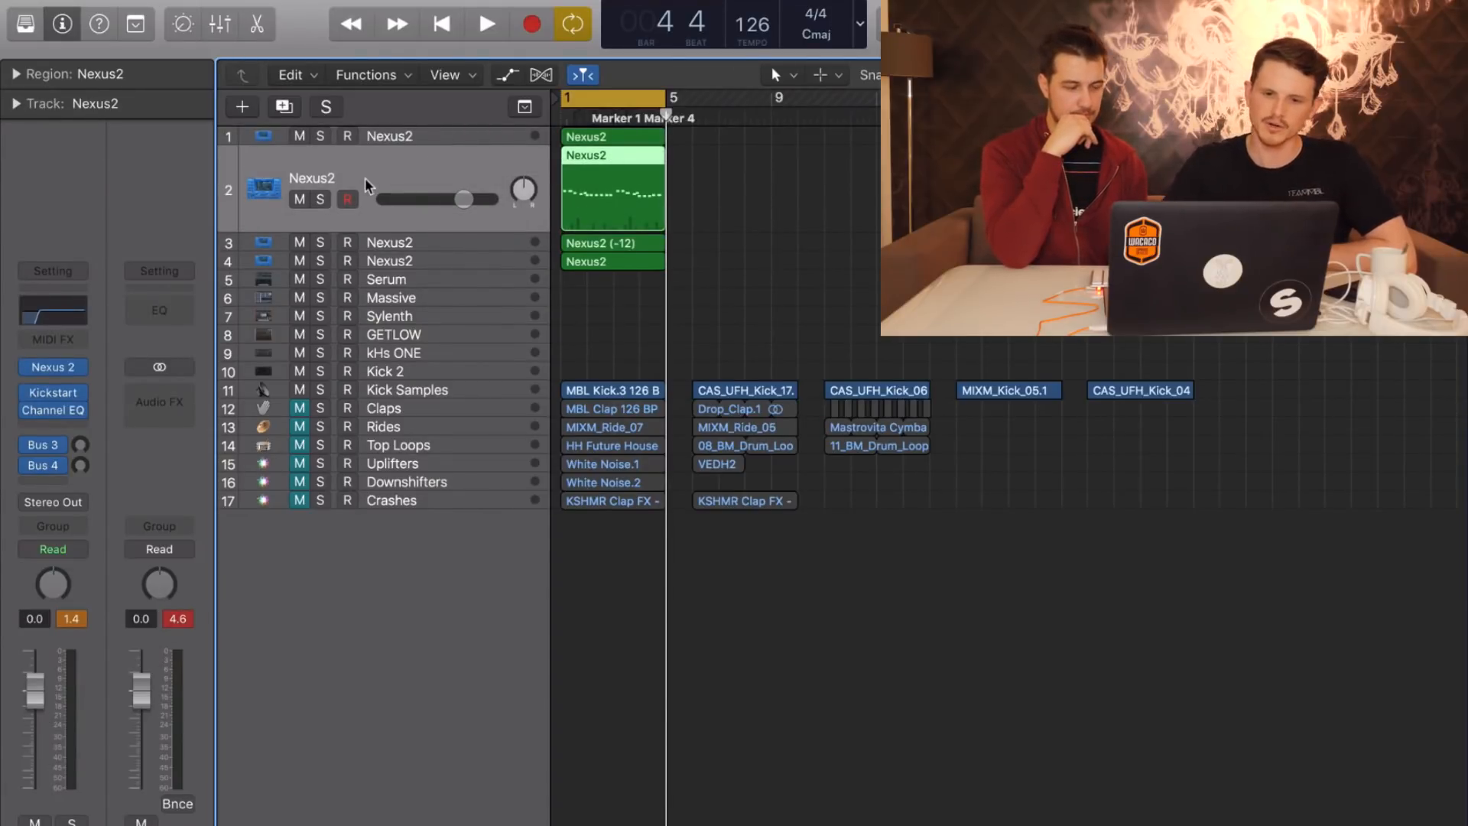
# Audition Nexus2 track 4 on its own in the loop and return it to the full mix.
pyautogui.click(448, 260)
pyautogui.press('space')
pyautogui.click(319, 236)
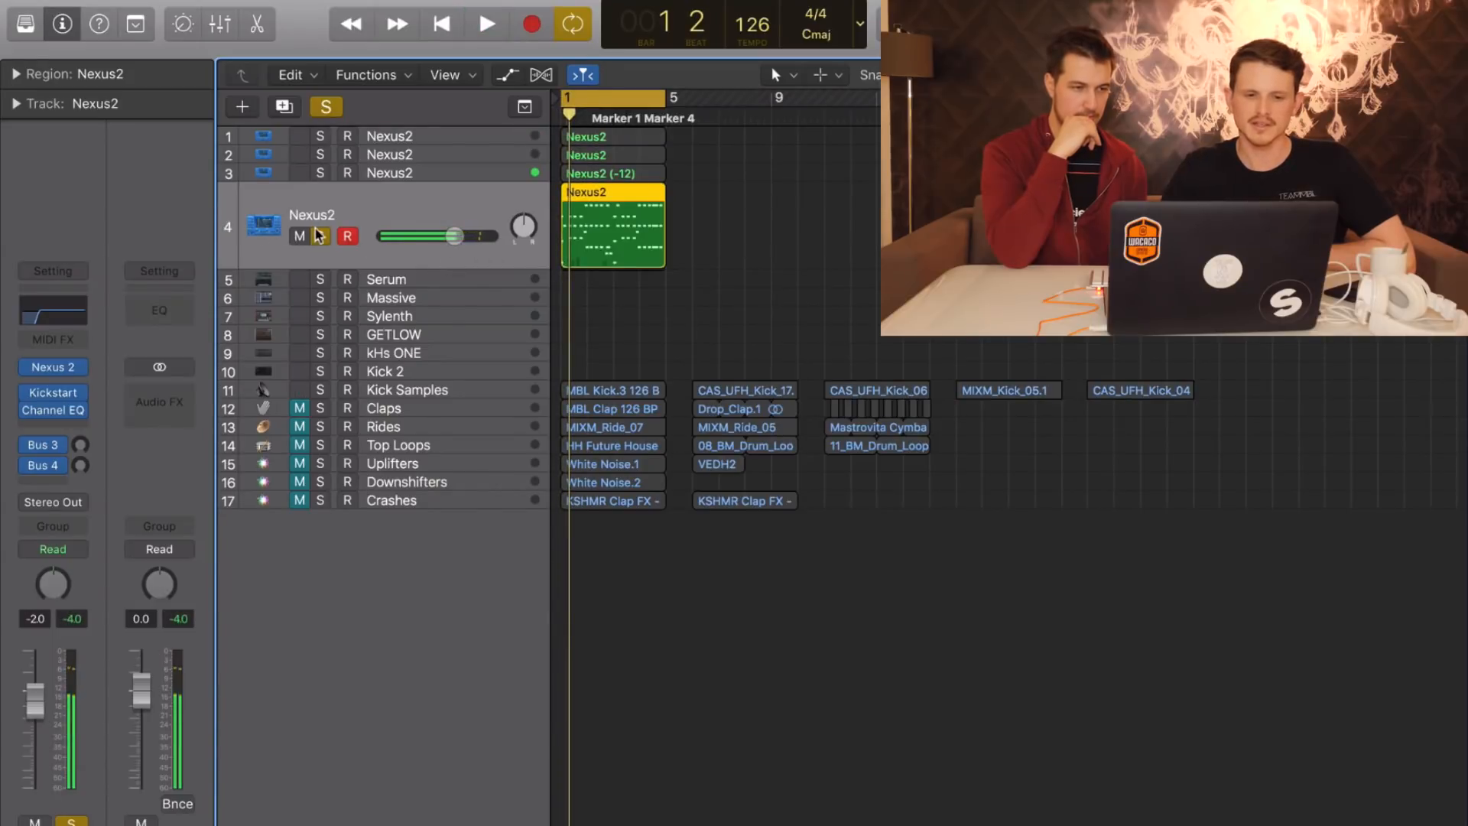
pyautogui.click(319, 235)
# On track 4, place Kickstart after Channel EQ, insert the Stereo plug-in first with Width at 201%, and listen to the loop.
pyautogui.moveTo(45, 392); pyautogui.dragTo(55, 424)
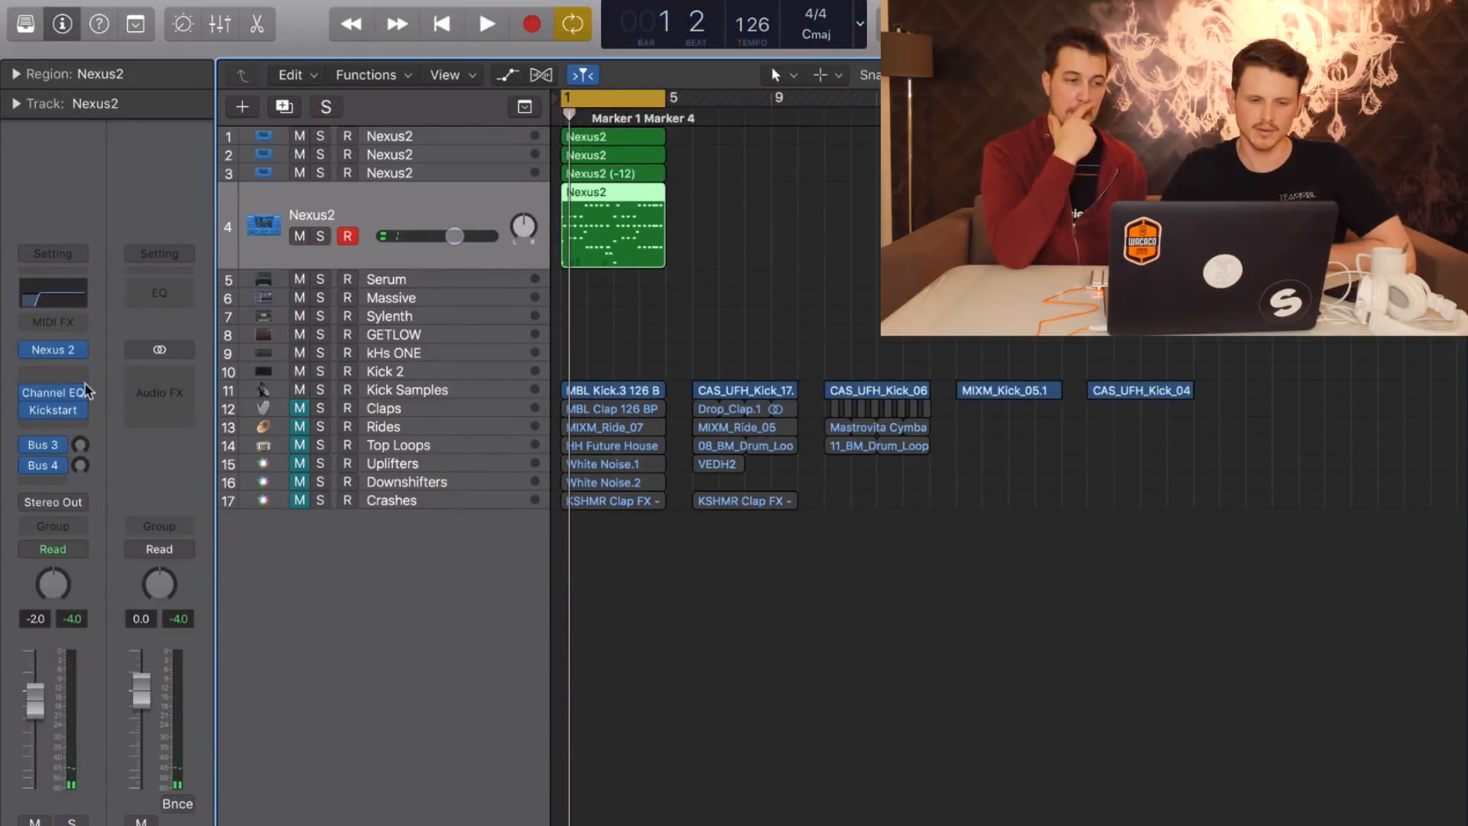
pyautogui.click(79, 380)
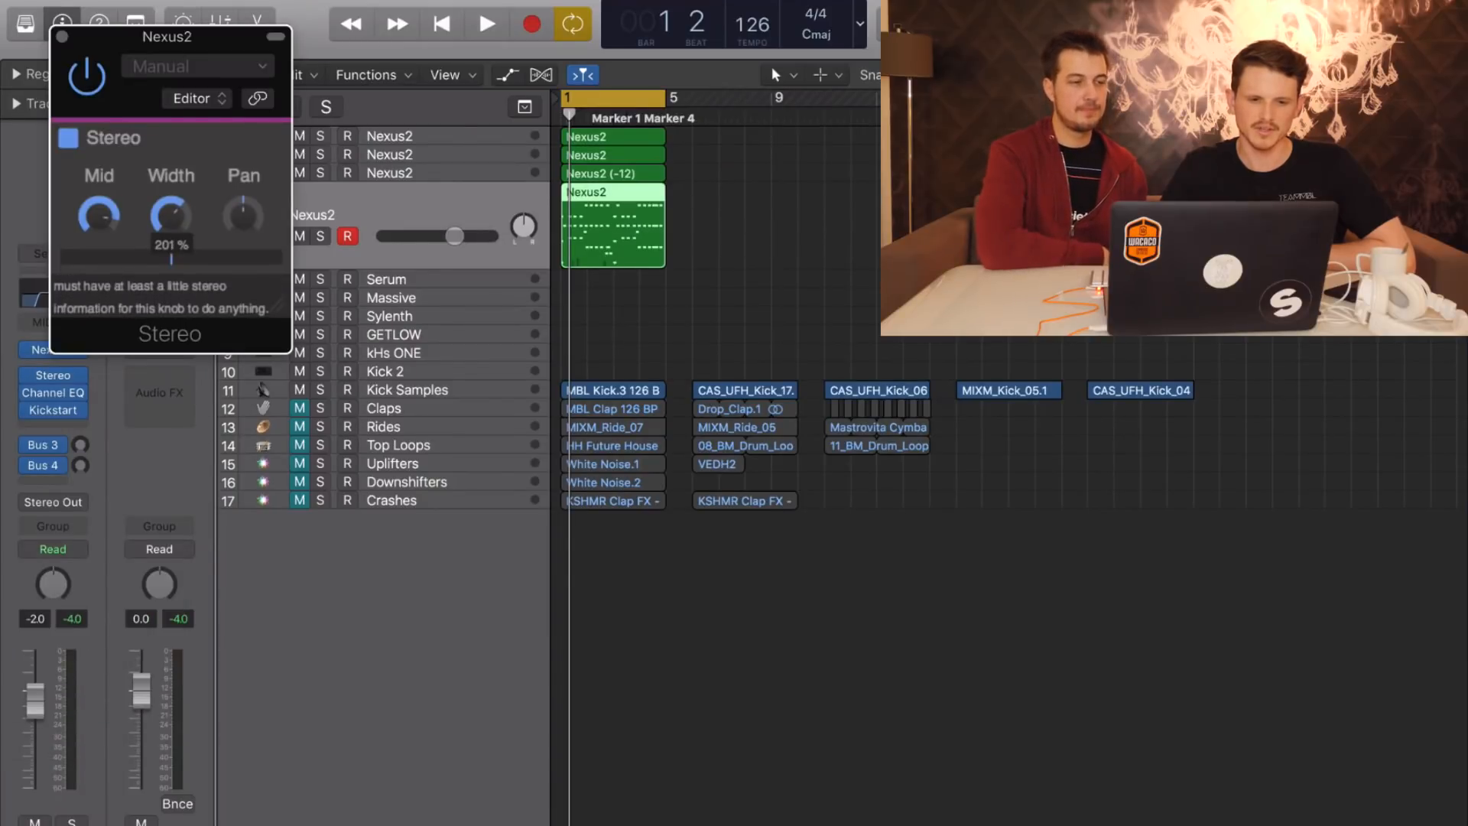
pyautogui.press('space')
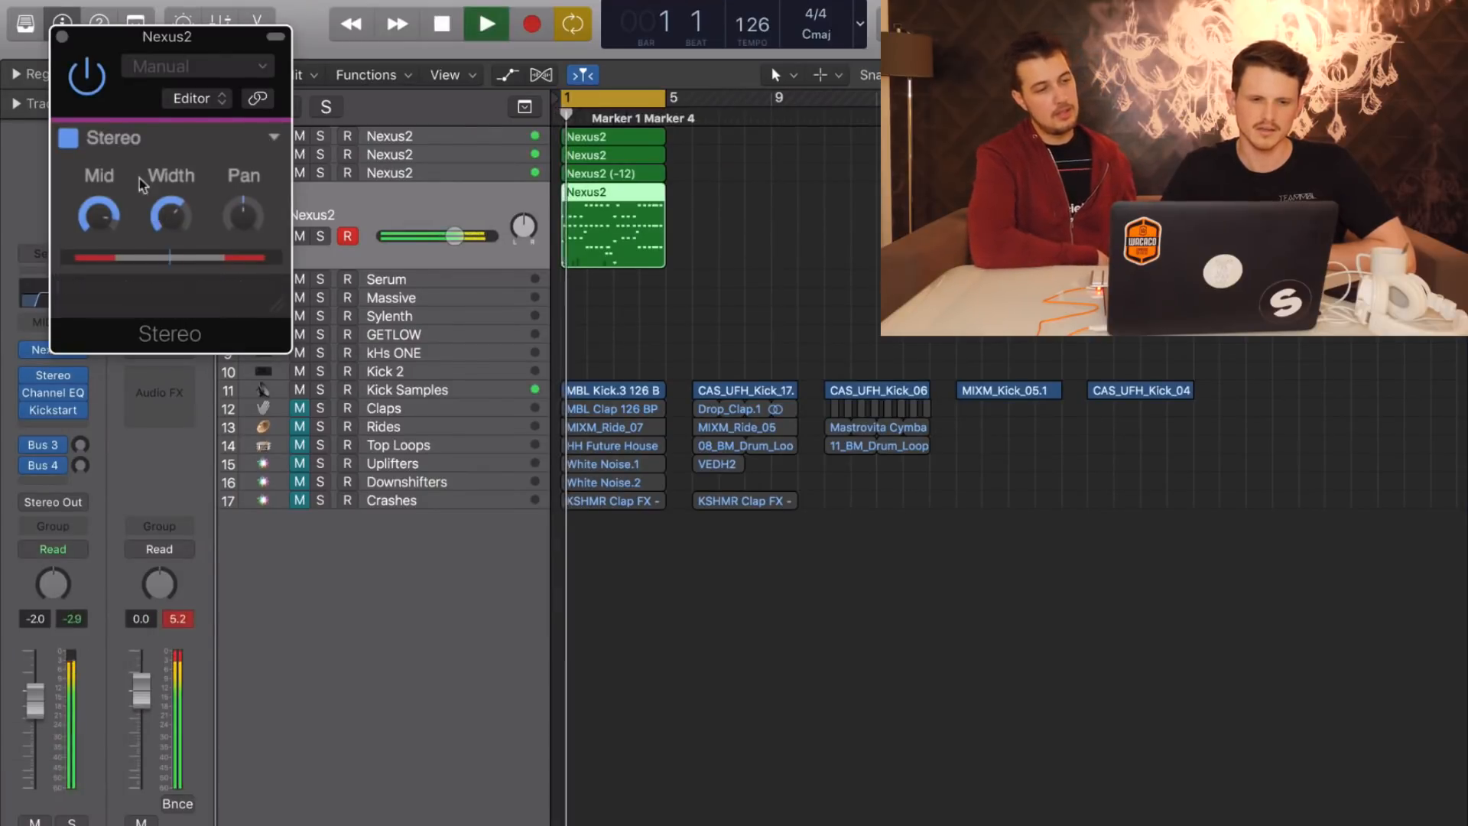
pyautogui.click(62, 37)
# Lower track 4's volume slightly and set the soloed Nexus2 track 2's volume to -5.0.
pyautogui.moveTo(453, 237); pyautogui.dragTo(449, 237)
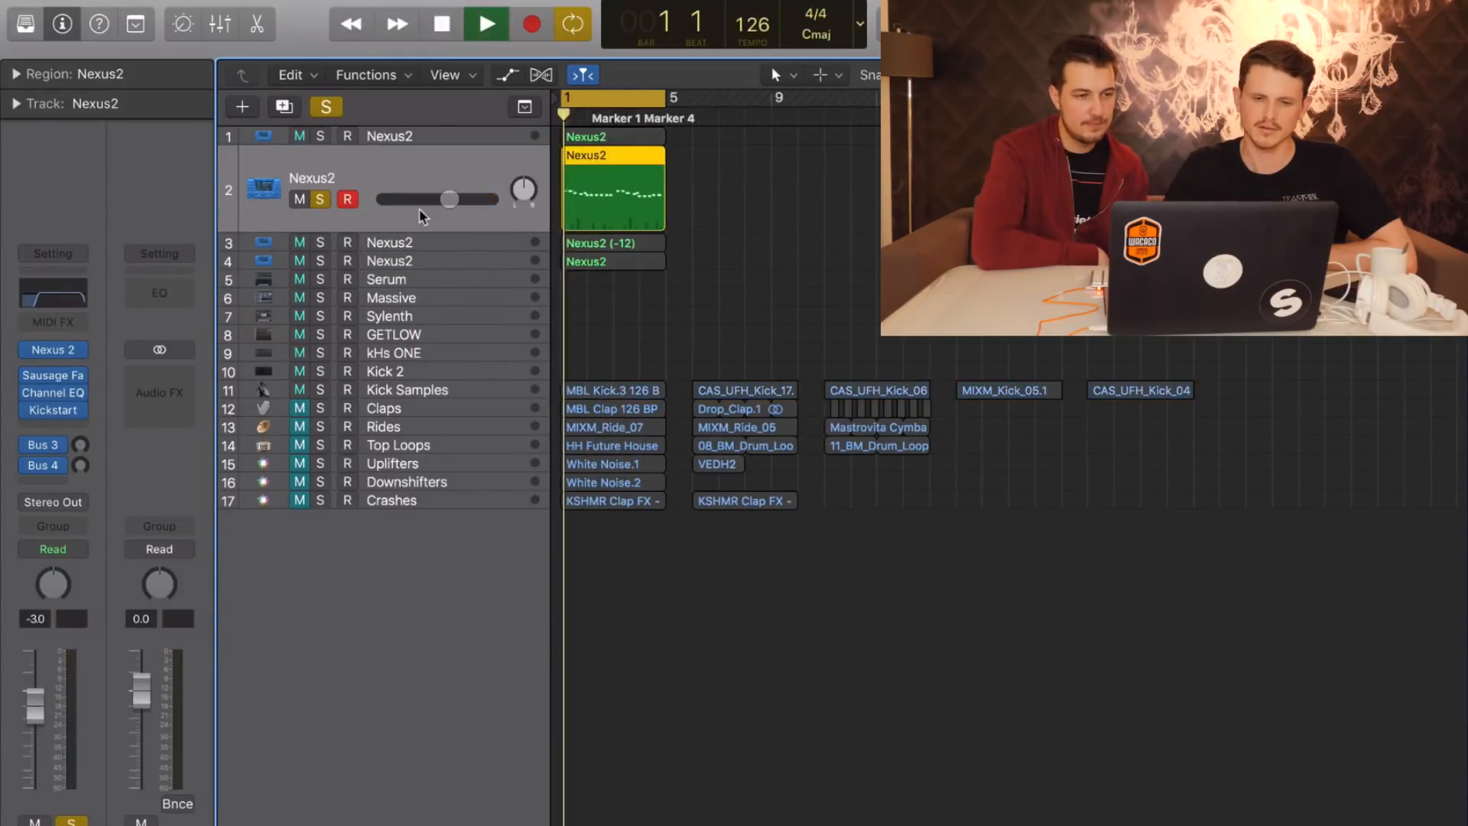
pyautogui.moveTo(449, 200); pyautogui.dragTo(407, 201)
pyautogui.press('space')
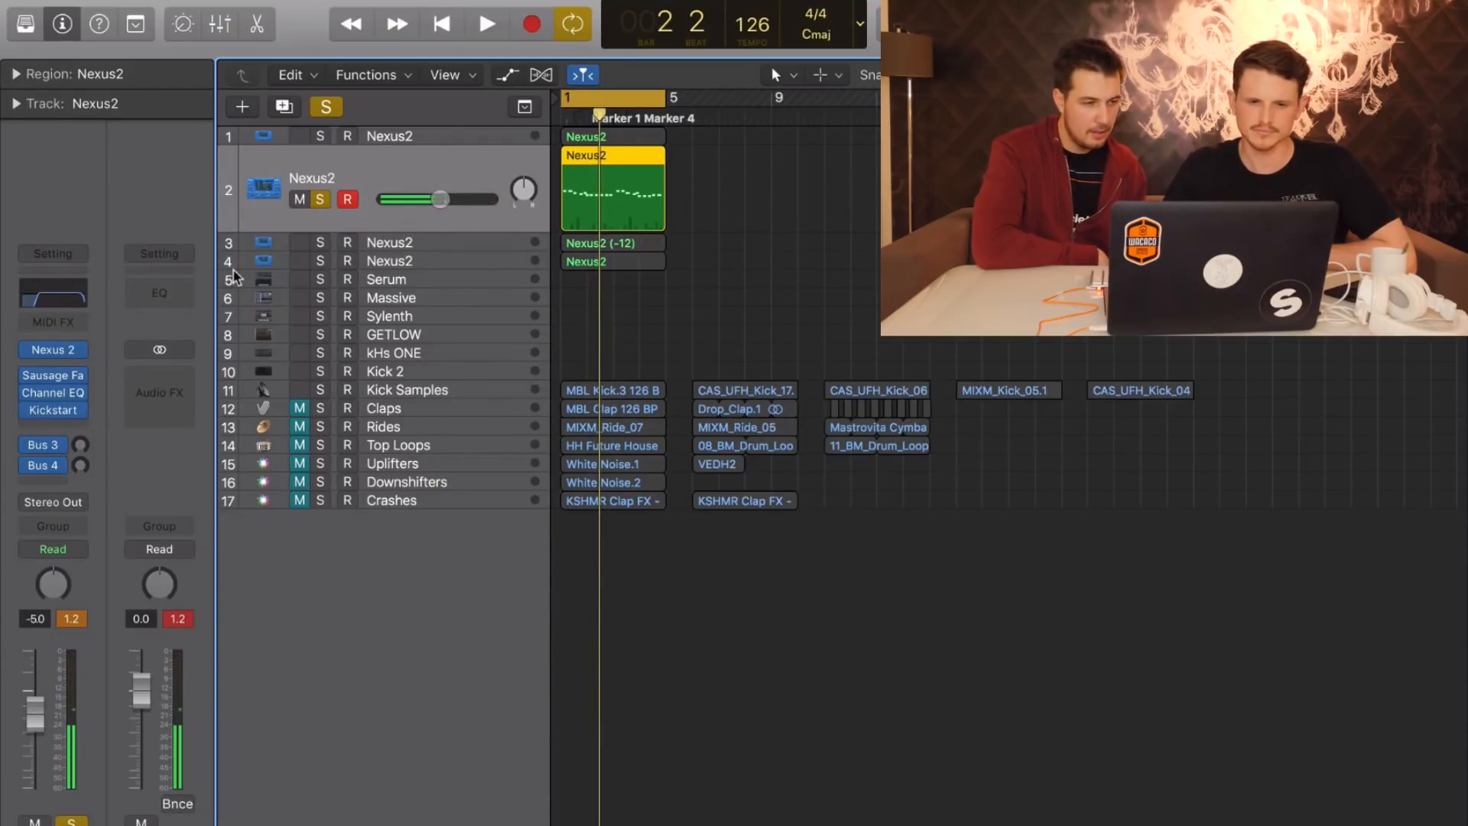
# Add a high-frequency cut to track 2's Channel EQ and check it in the full loop and soloed.
pyautogui.click(62, 294)
pyautogui.press('space')
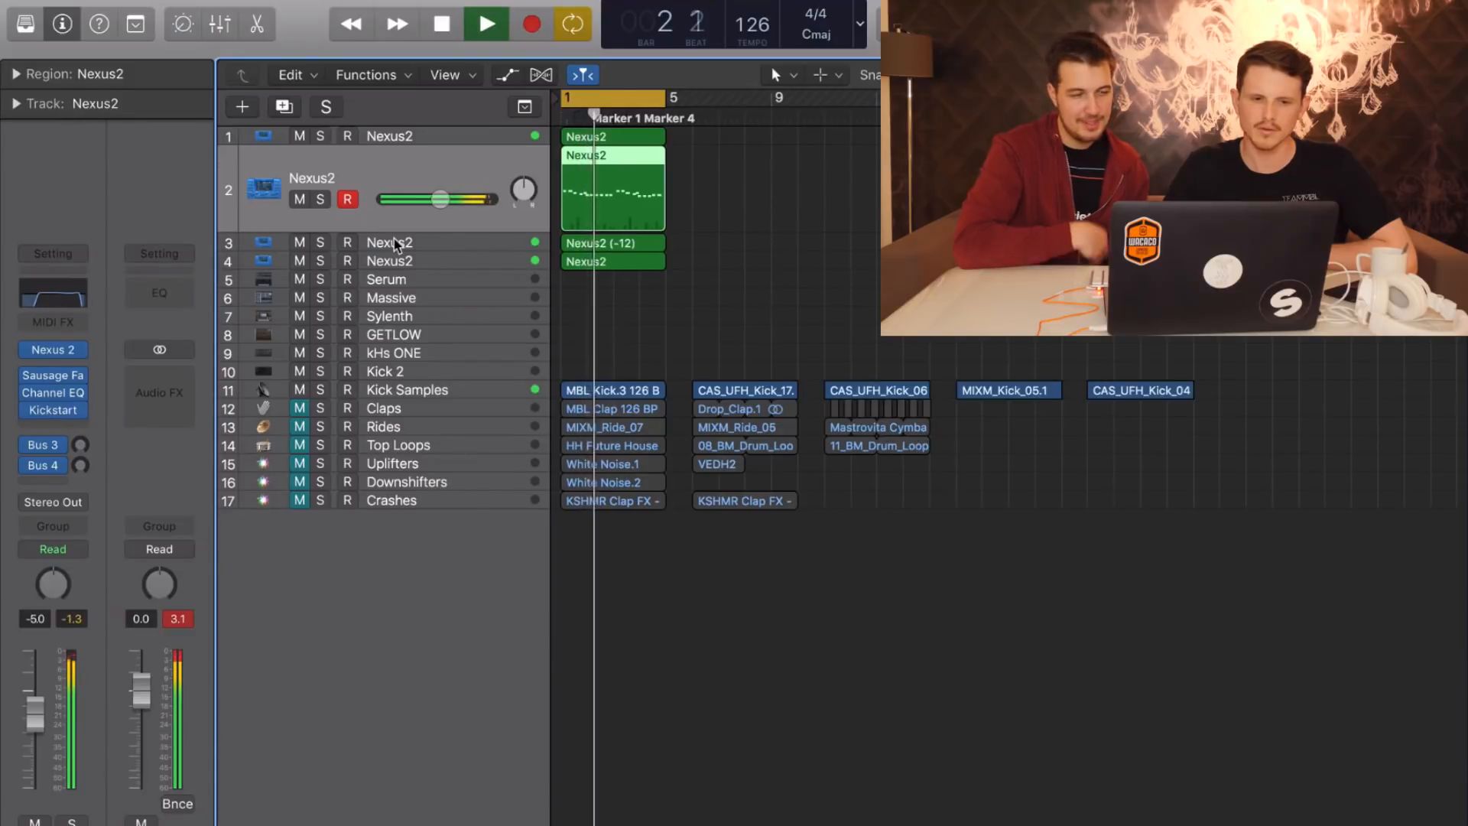
pyautogui.press('space')
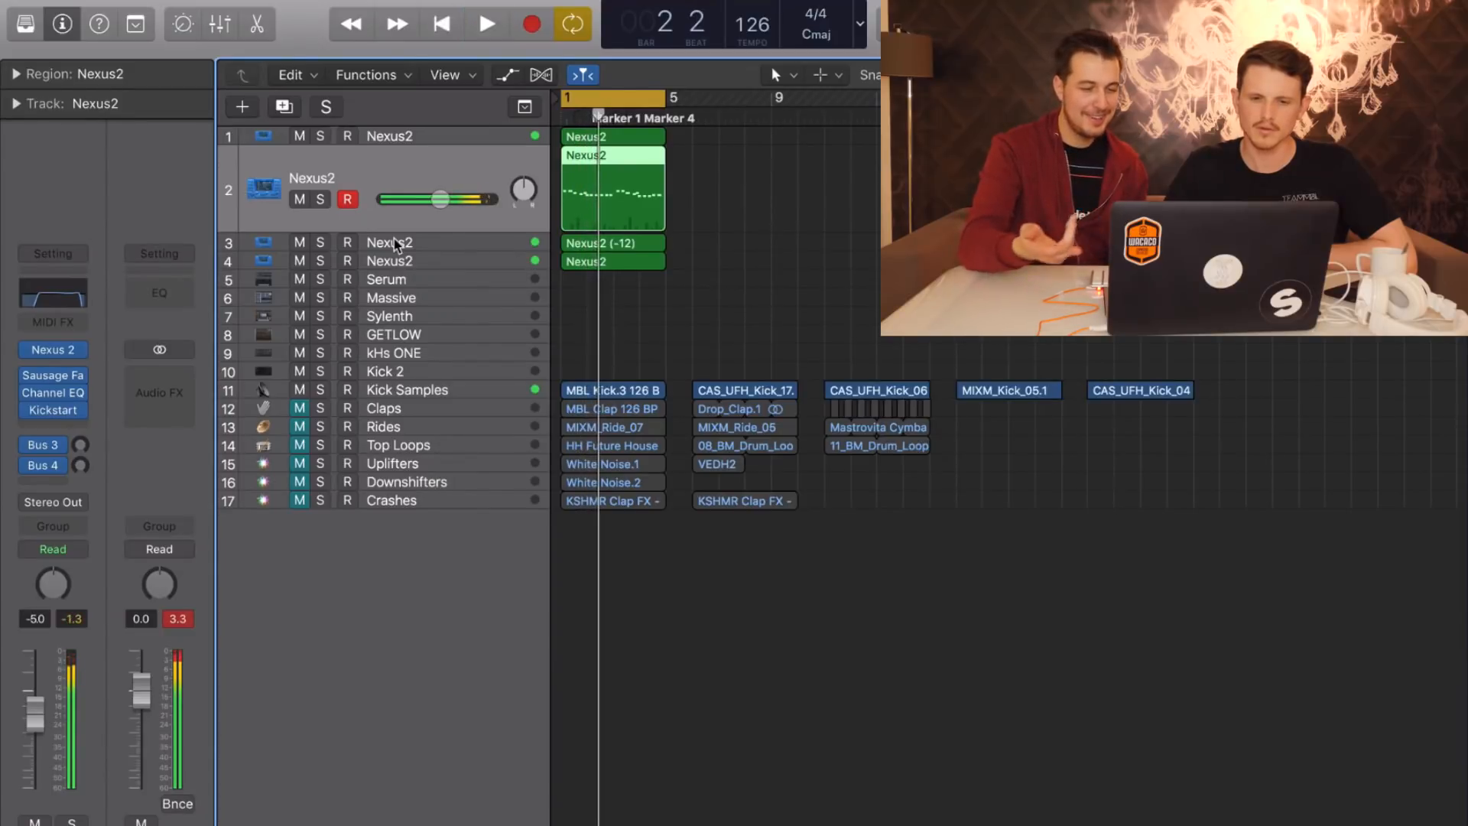
pyautogui.click(321, 199)
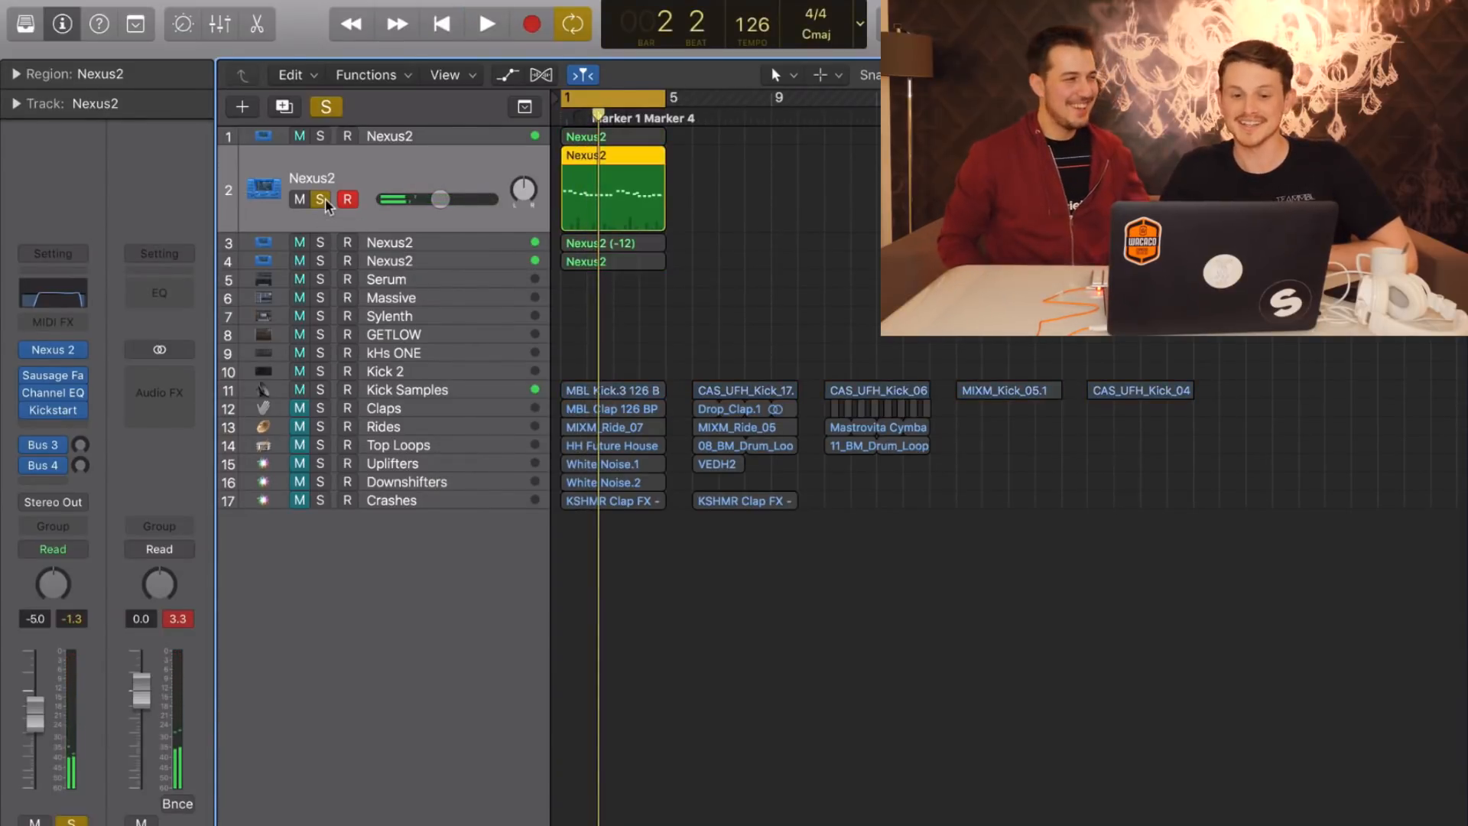
pyautogui.click(70, 304)
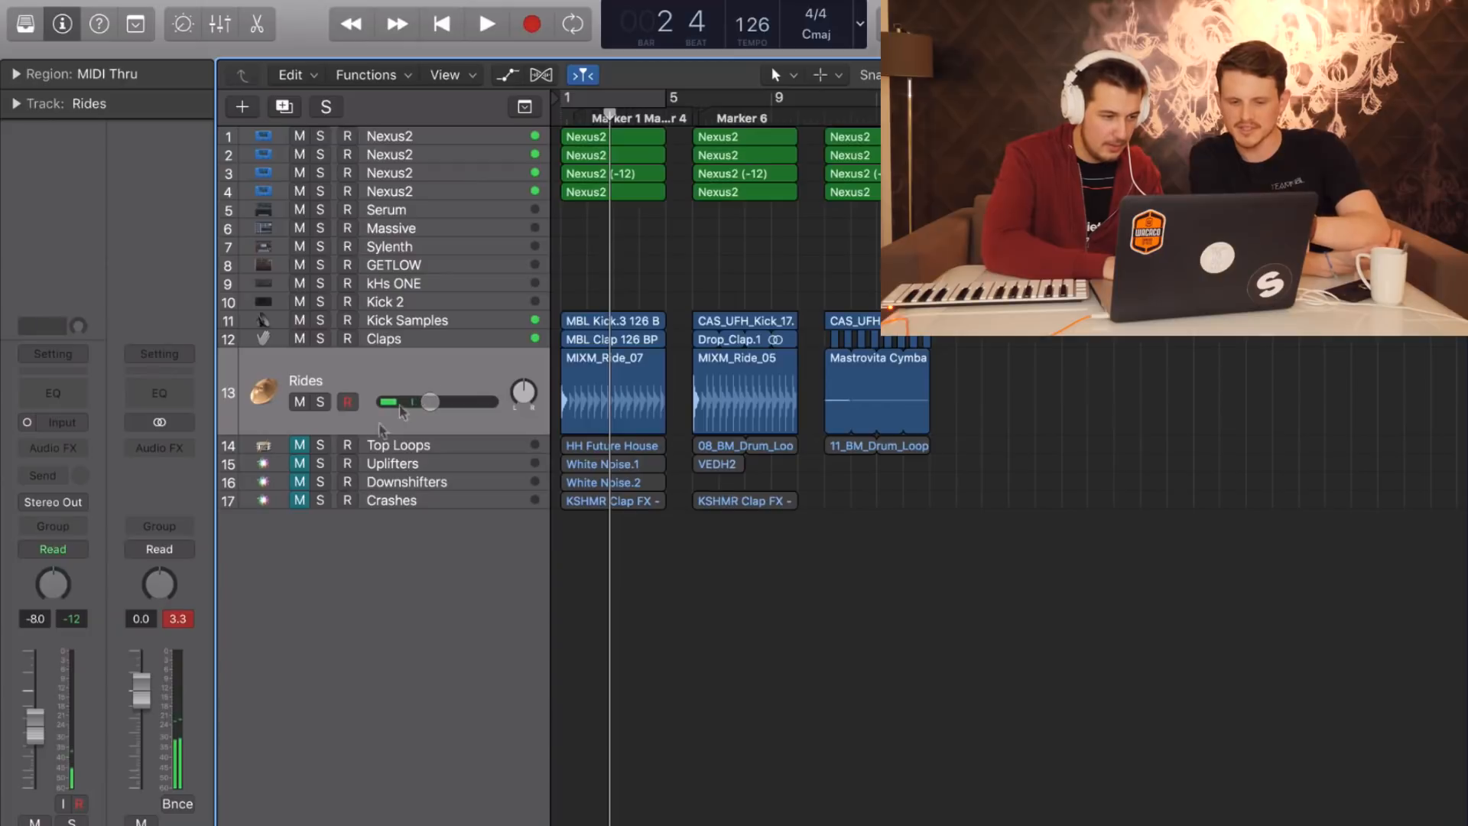
# Unmute the Top Loops track, play it with the other parts, and save the project.
pyautogui.click(299, 445)
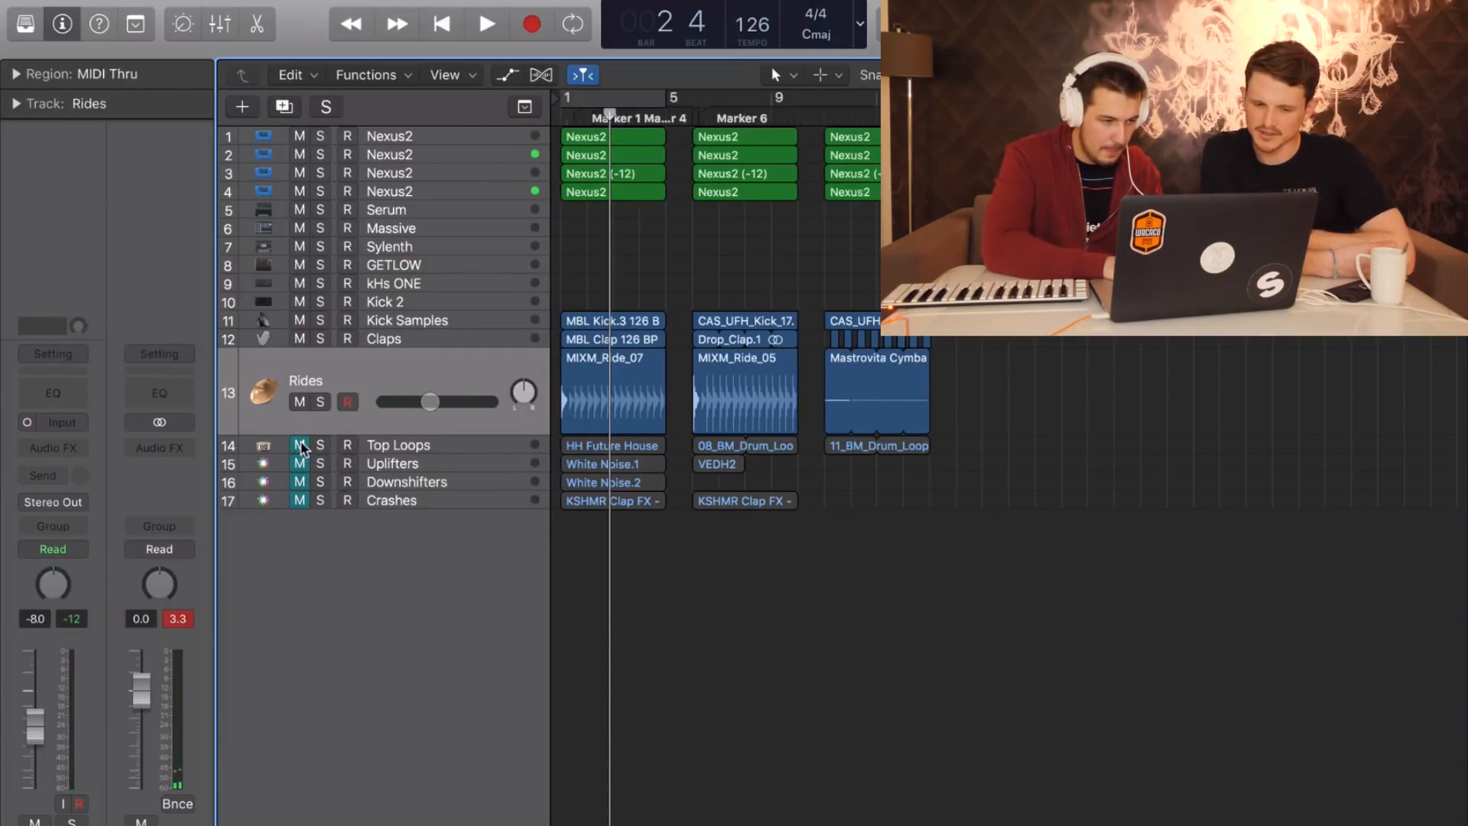
pyautogui.press('space')
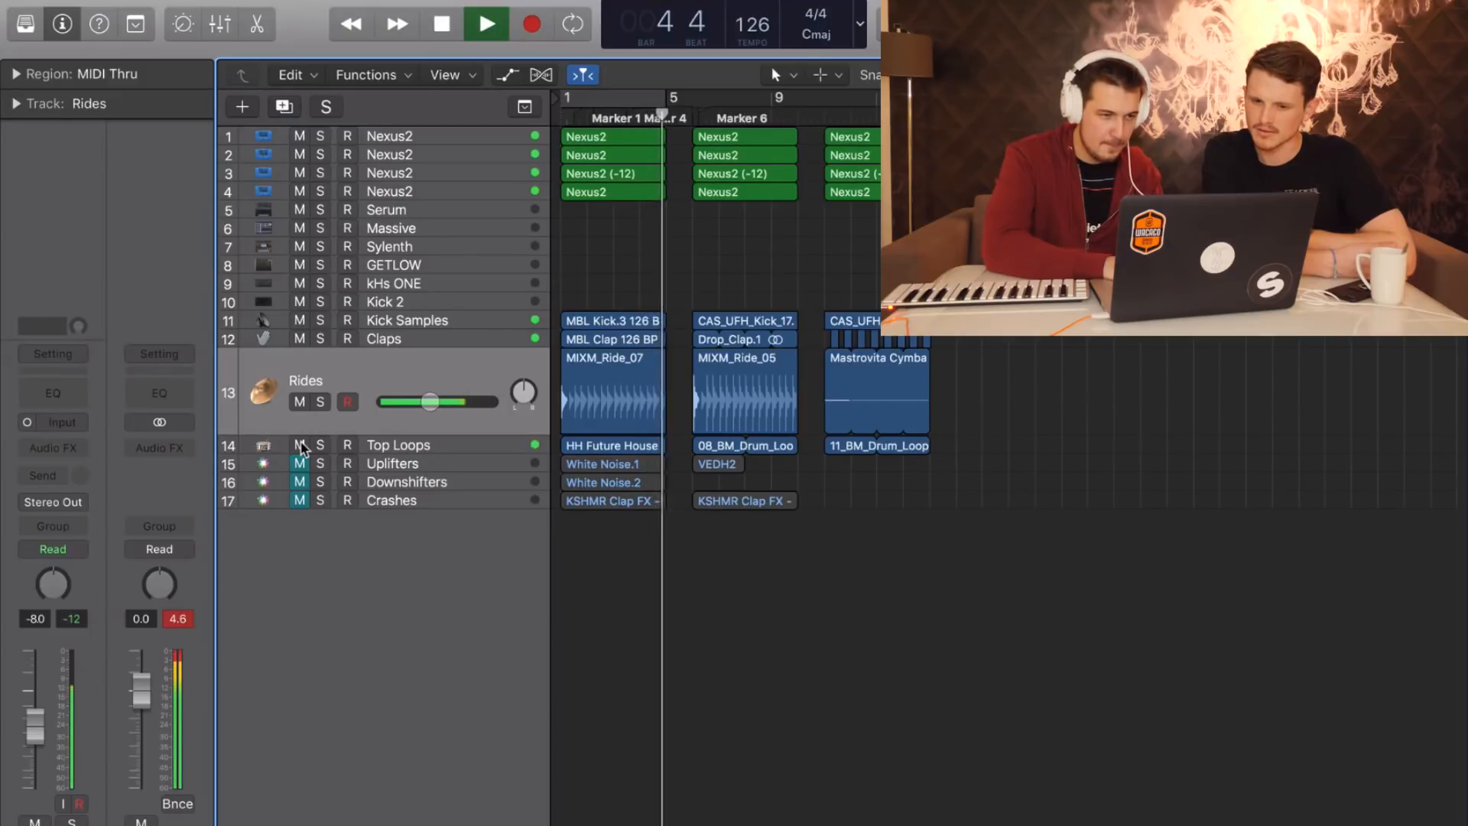
pyautogui.press('space')
pyautogui.hotkey('ctrl', 's')
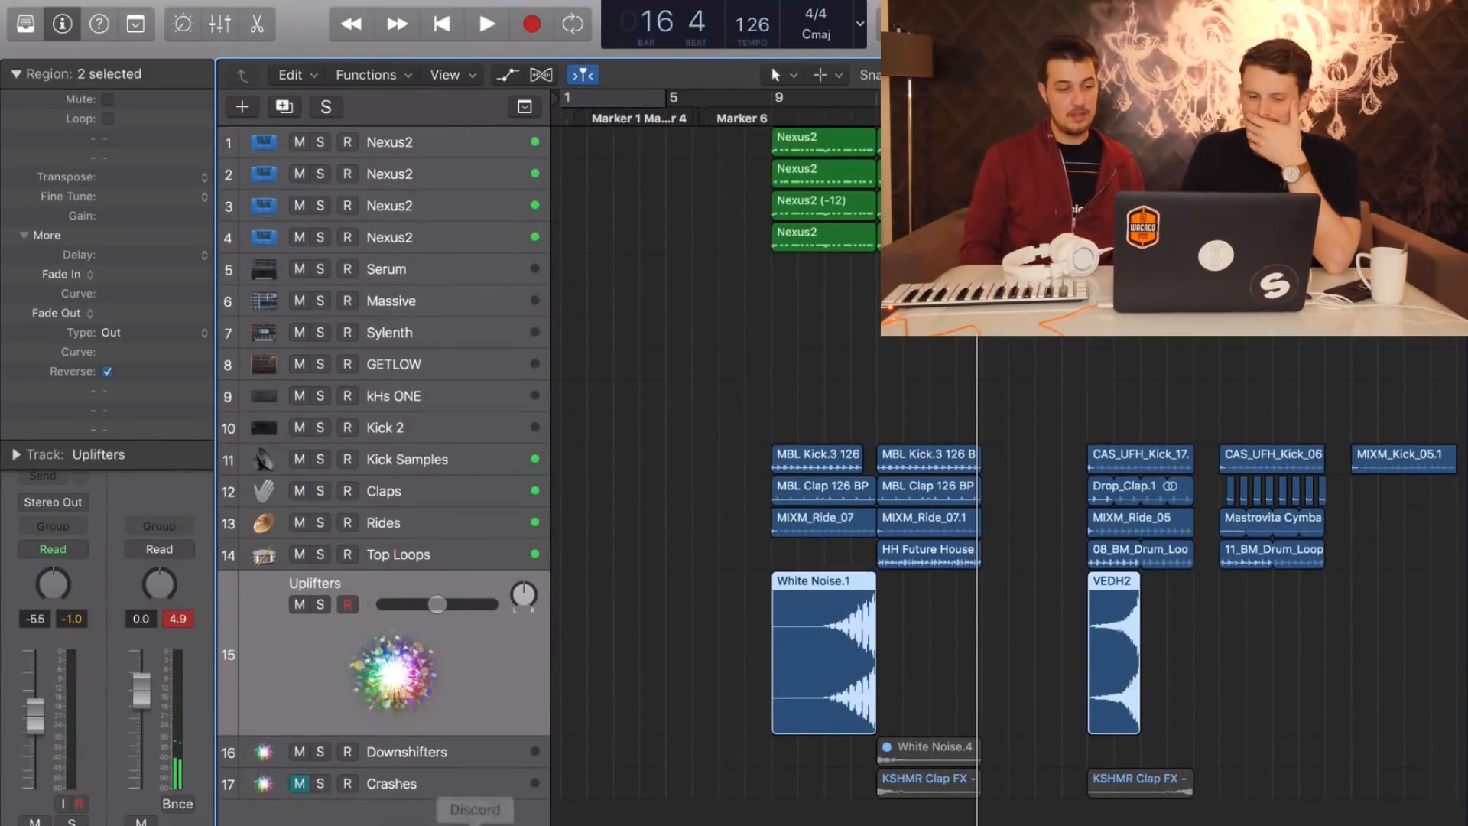
# Switch to Finder and open the Drum Fills folder of the Ephex - Stand-alone music 7 Skies pack.
pyautogui.moveTo(265, 816)
pyautogui.click(195, 812)
pyautogui.doubleClick(301, 139)
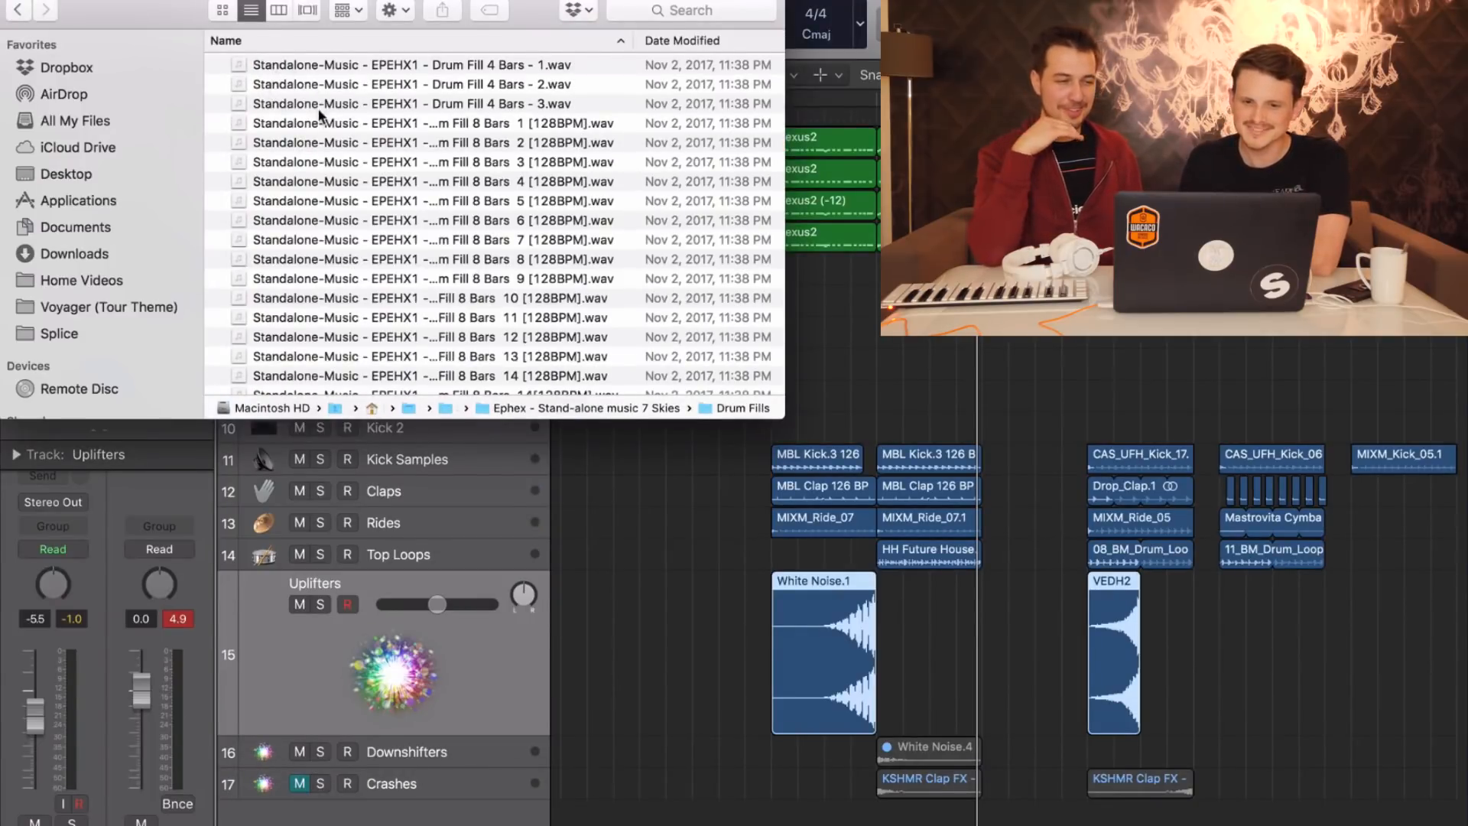
# Preview the EPEHX1 Drum Fill 8 Bars samples from 1 through 6.
pyautogui.click(320, 124)
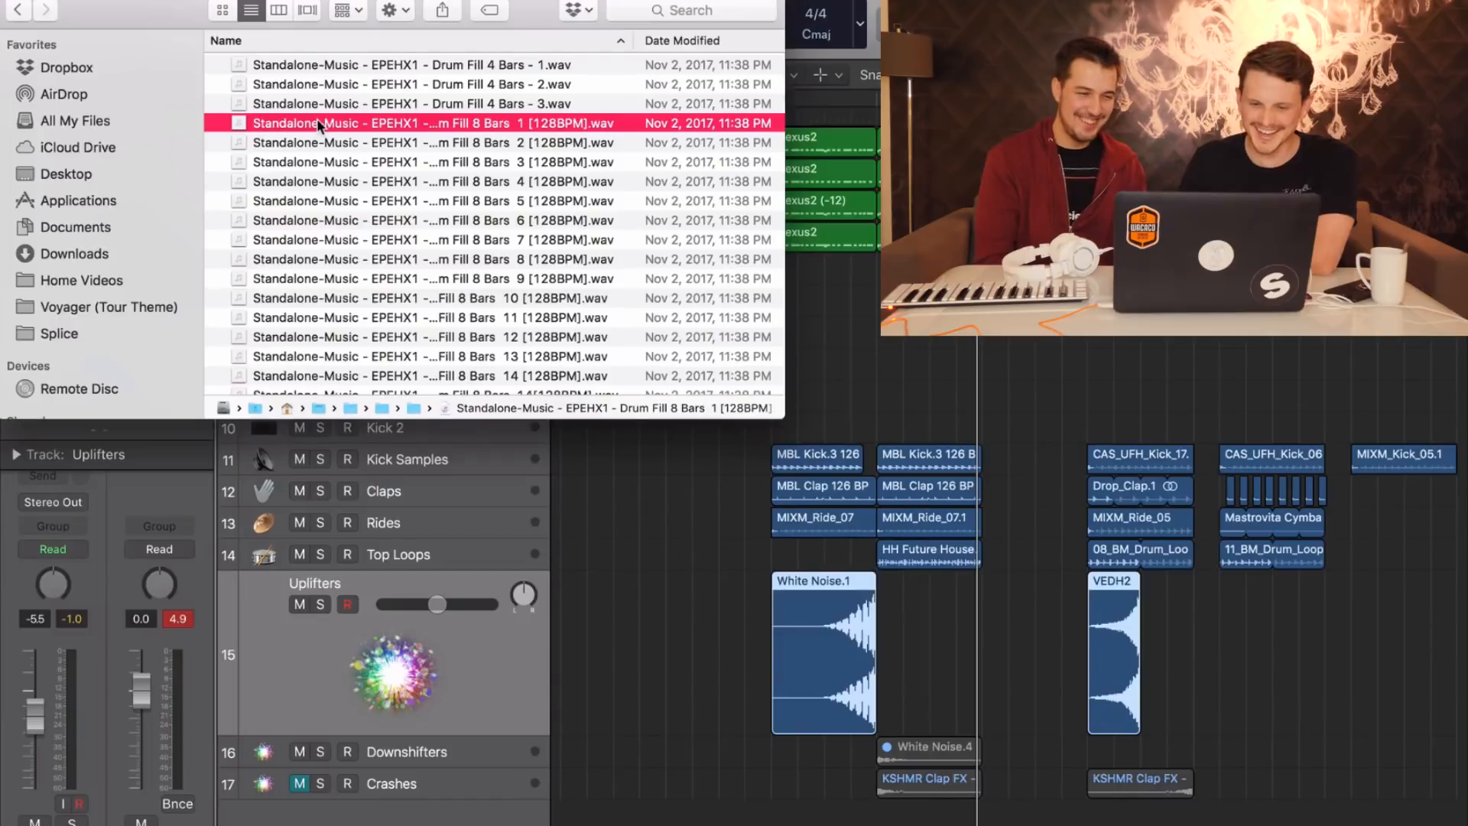
pyautogui.press('space')
pyautogui.press('Down')
pyautogui.press('Down')
pyautogui.press('Down')
pyautogui.press('Down')
pyautogui.press('Down')
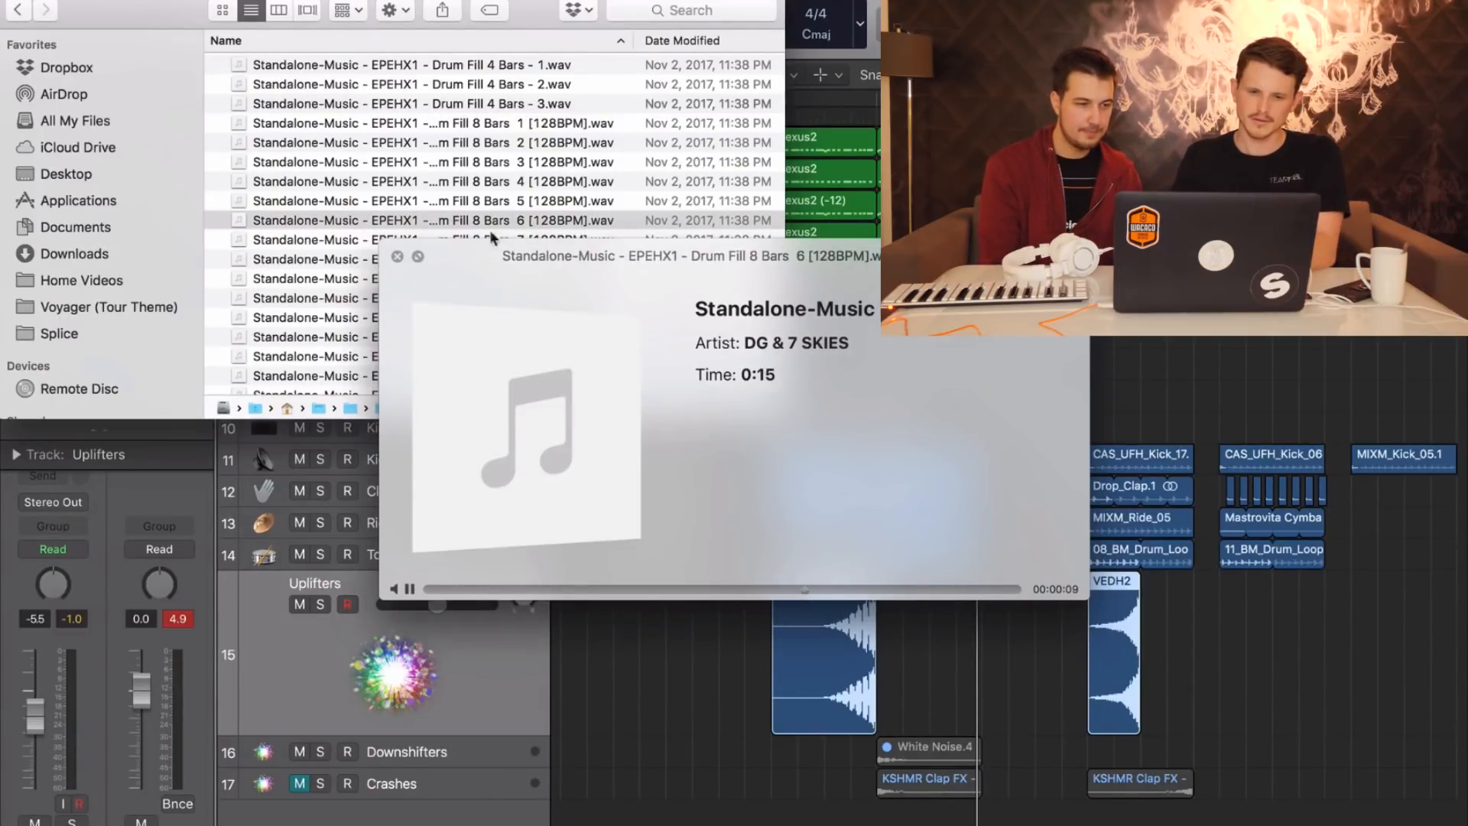
# Import Drum Fill 8 Bars 6 [128BPM].wav onto a new track at bar 1 and time-stretch its region to the nearest bar.
pyautogui.moveTo(428, 224); pyautogui.dragTo(563, 822)
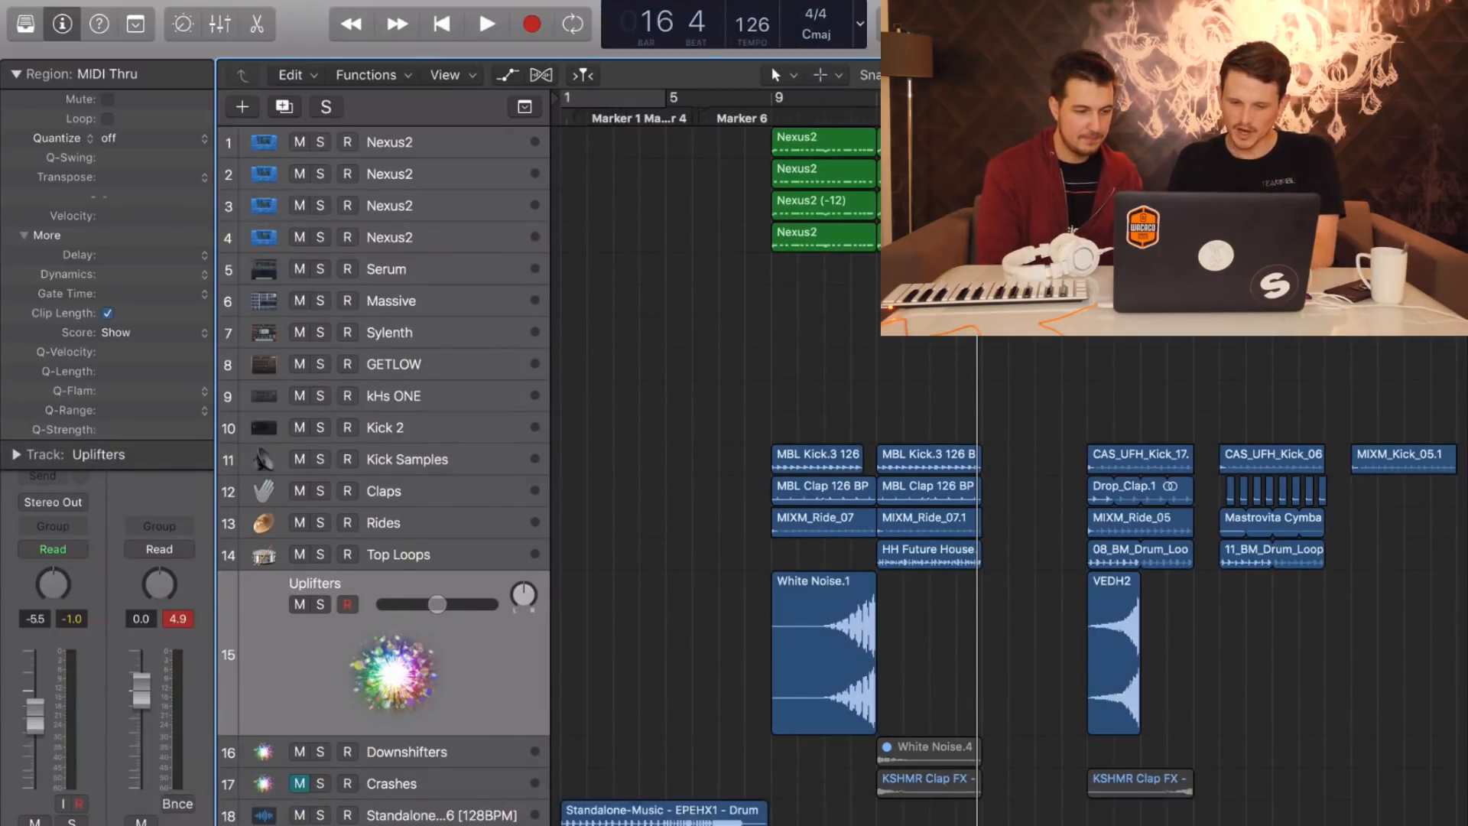
pyautogui.doubleClick(698, 810)
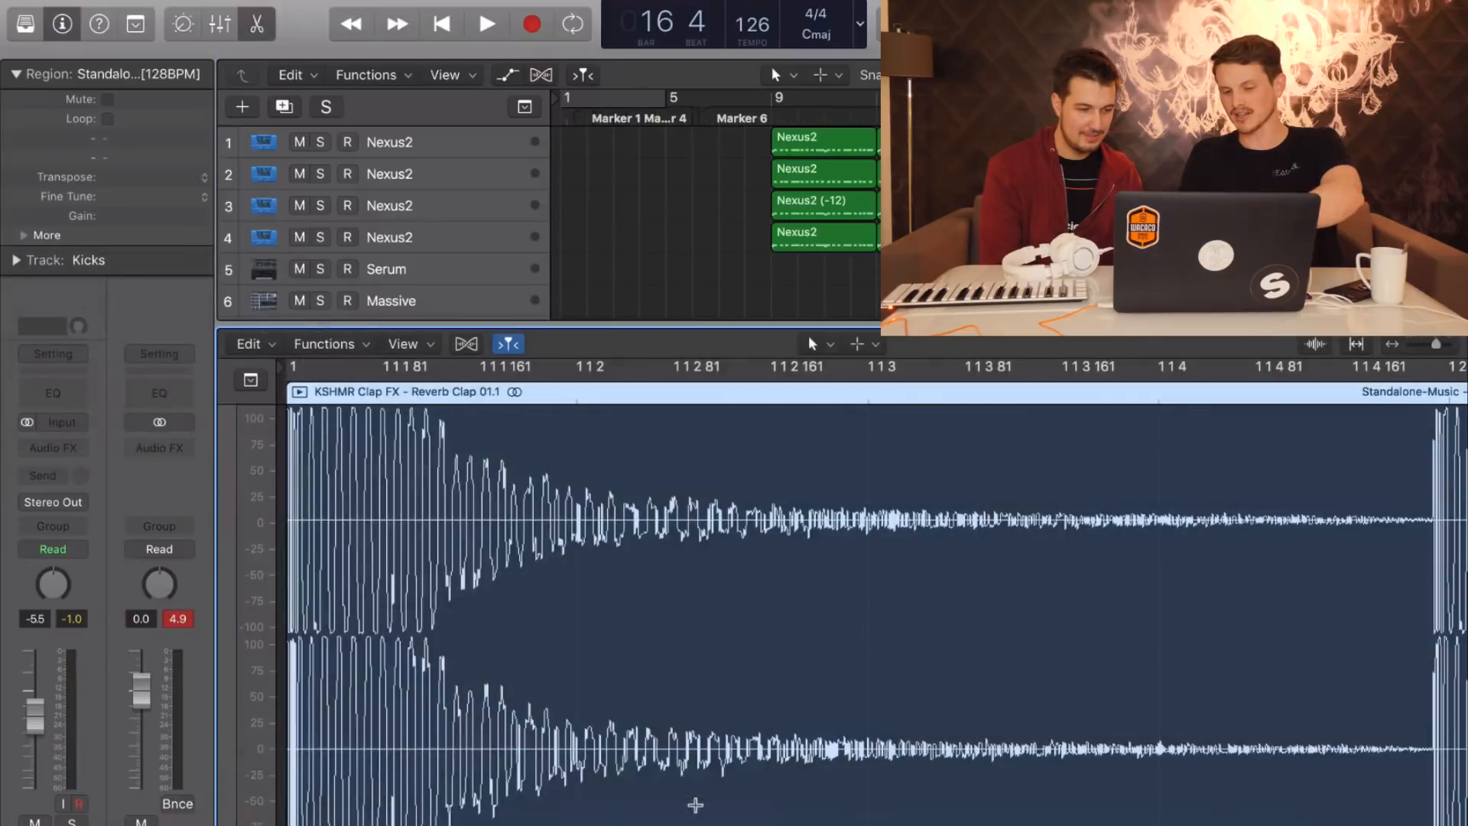
pyautogui.click(249, 345)
pyautogui.moveTo(372, 687)
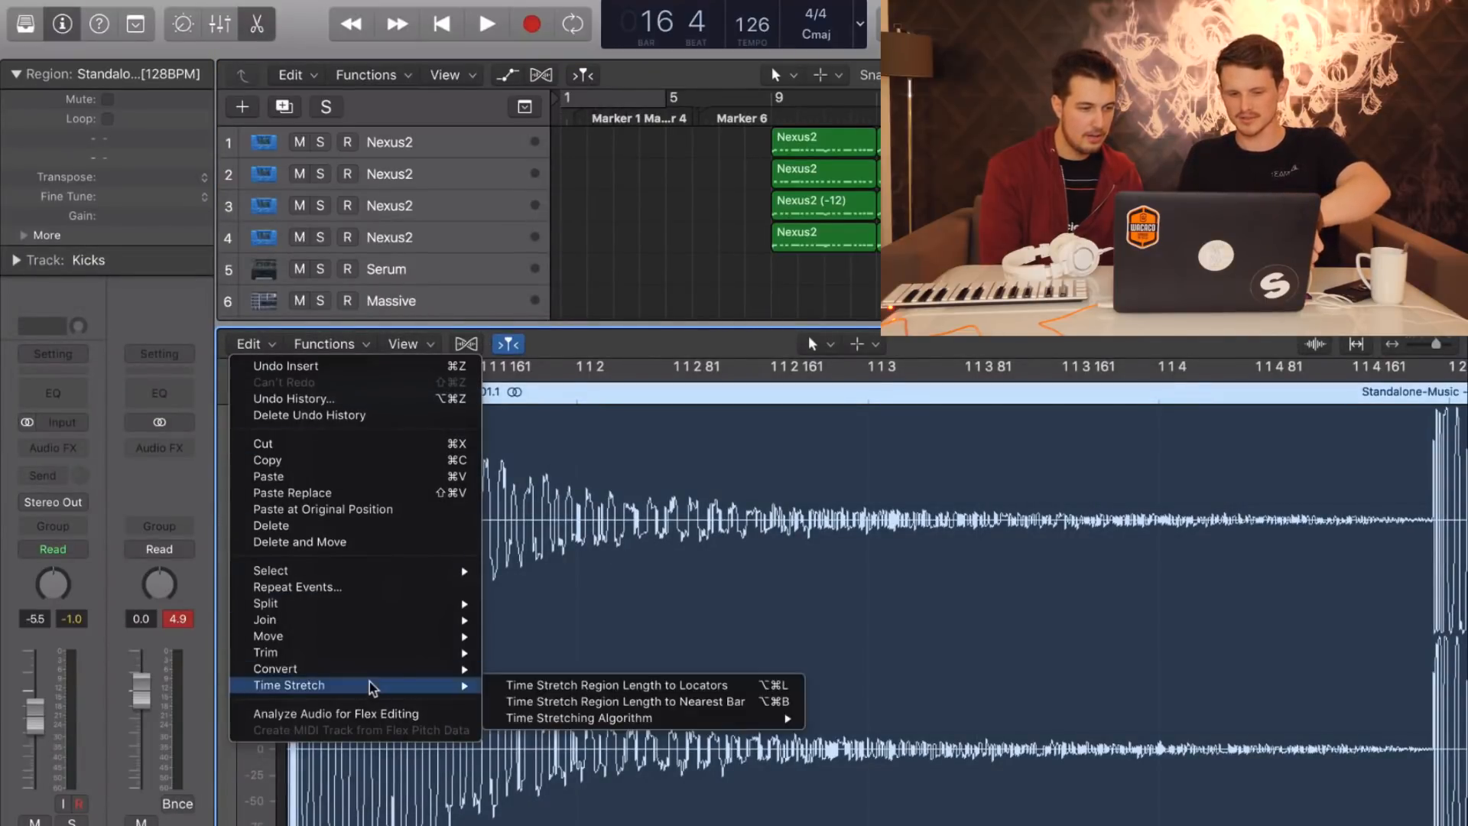
pyautogui.click(682, 707)
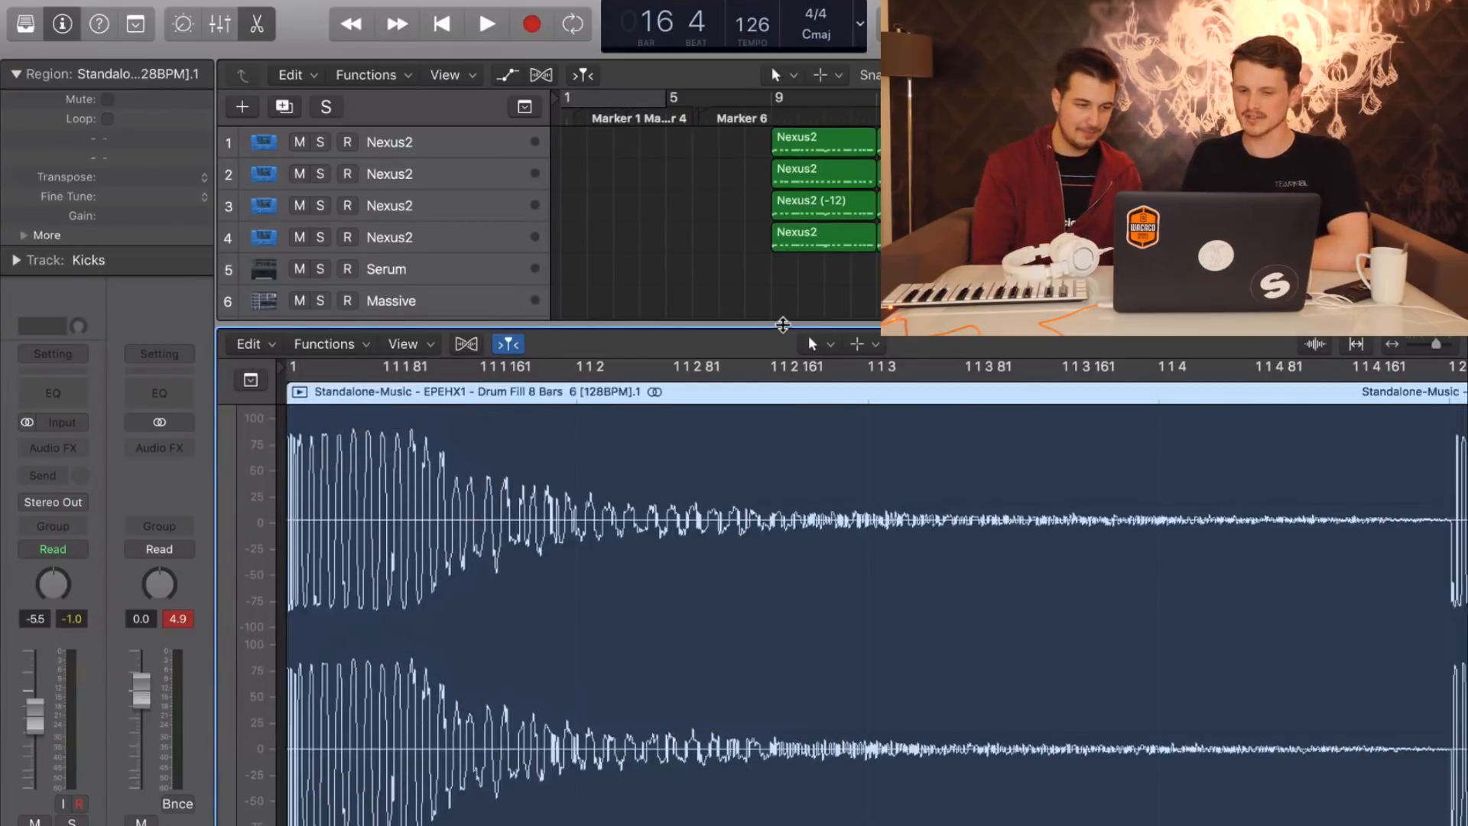
pyautogui.press('e')
# Play the arrangement from bar 1 to hear the drum fill on track 18 lead into the drop.
pyautogui.click(561, 119)
pyautogui.press('space')
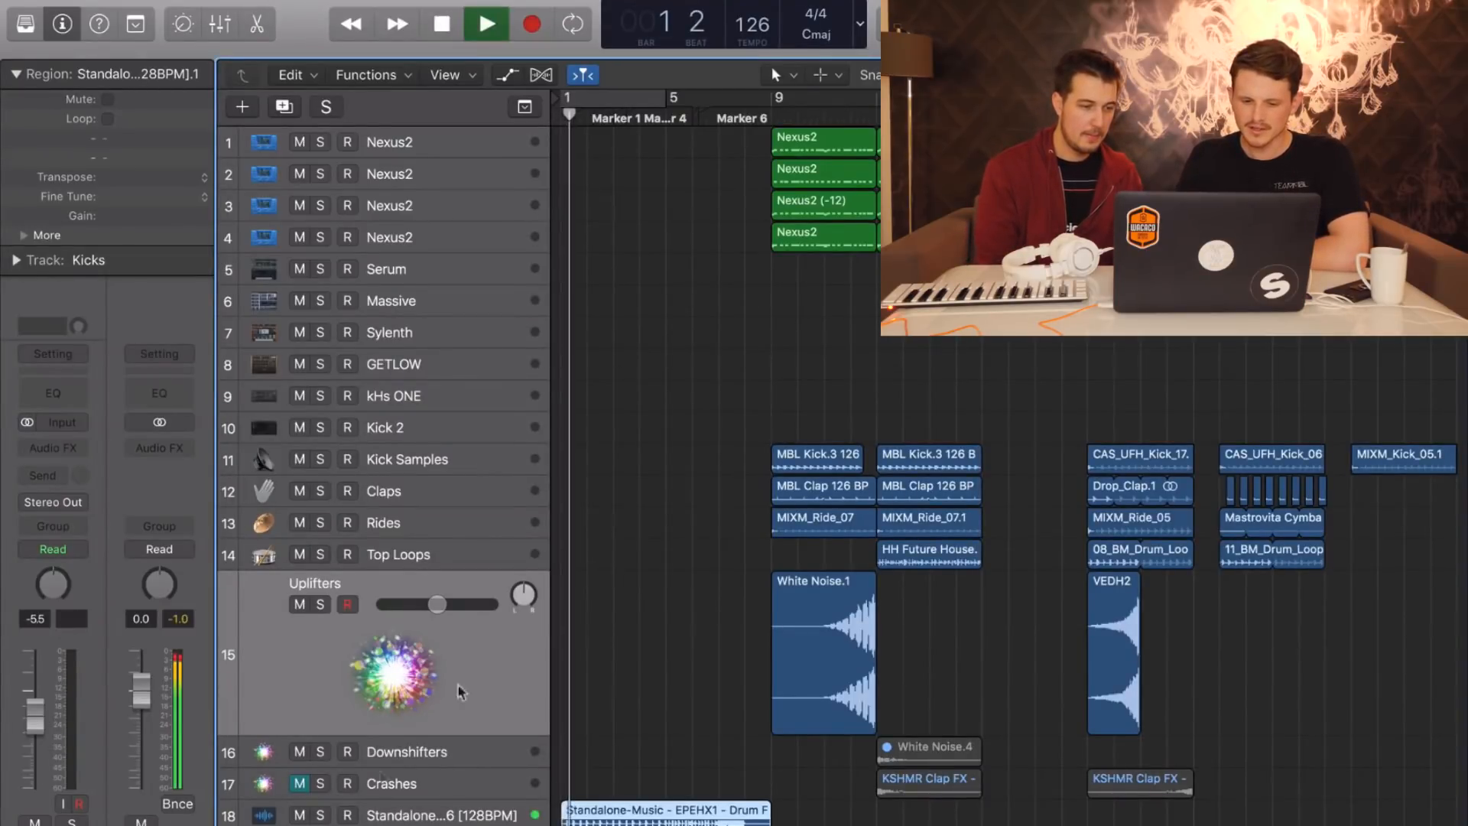
pyautogui.click(406, 816)
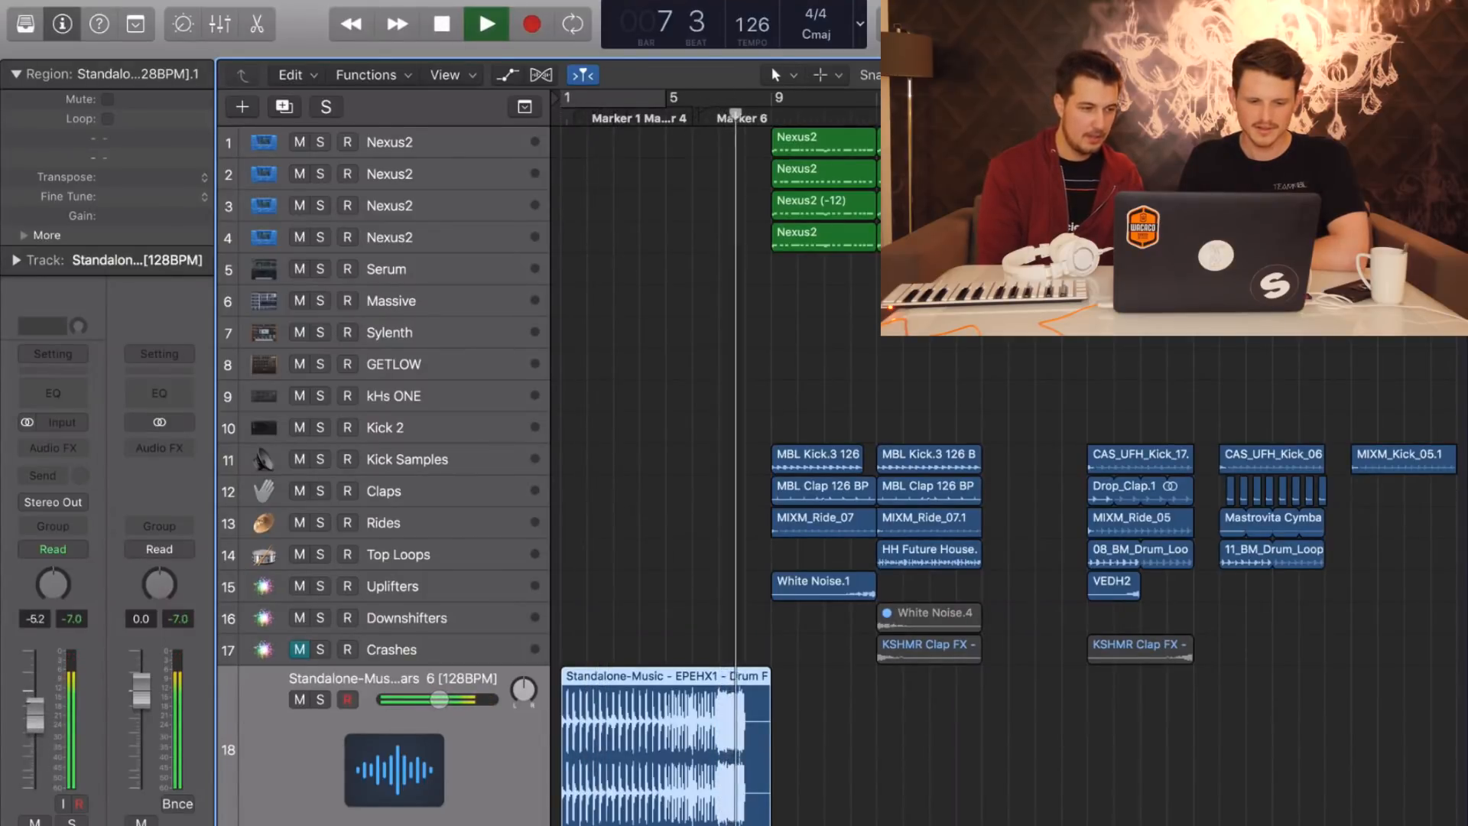
pyautogui.scroll(1, 724, 540)
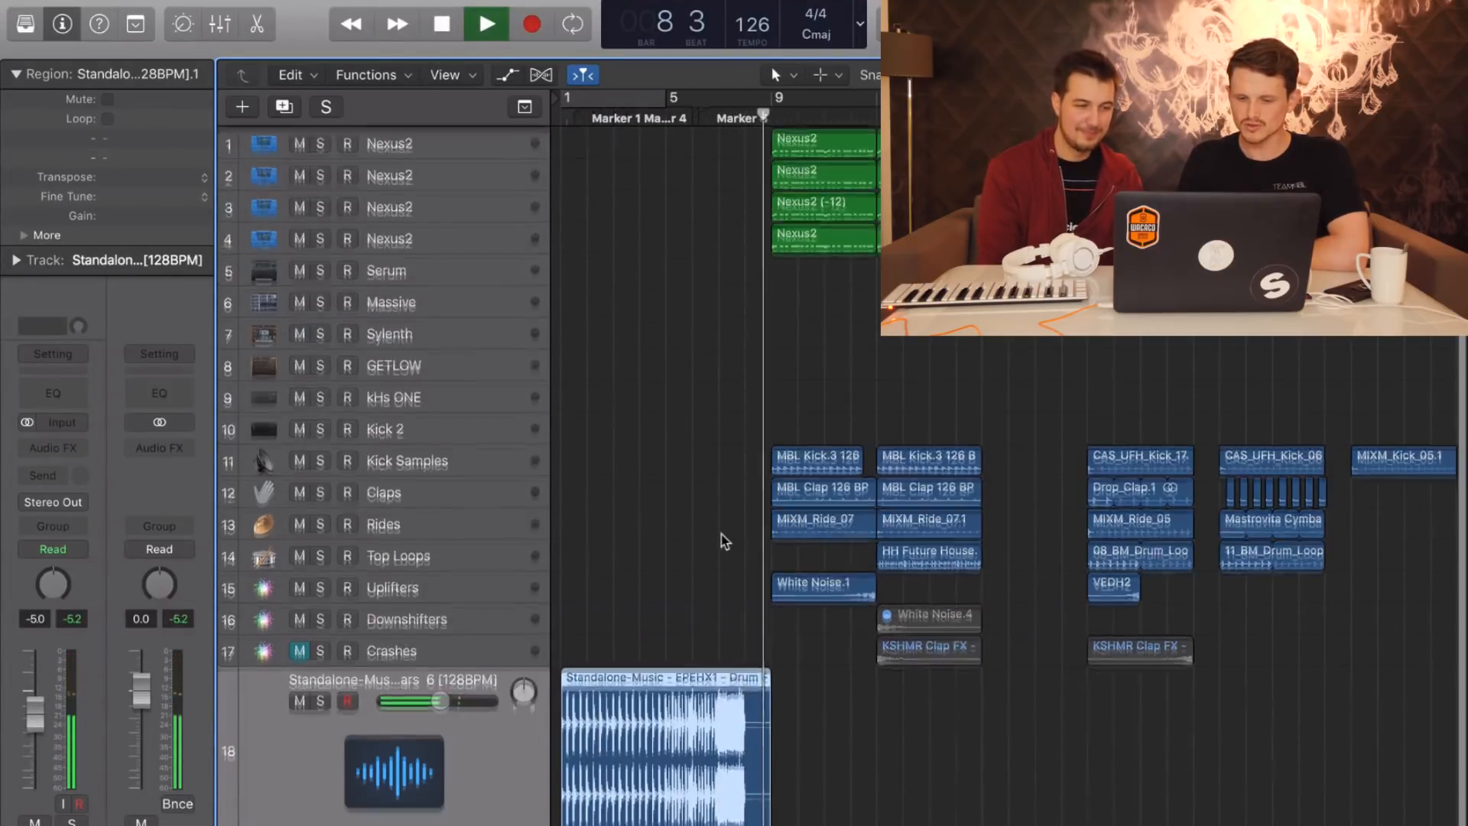
pyautogui.press('space')
# Copy the track 2 Nexus2 regions from bar 9 back to bar 1, above the drum fill.
pyautogui.click(829, 175)
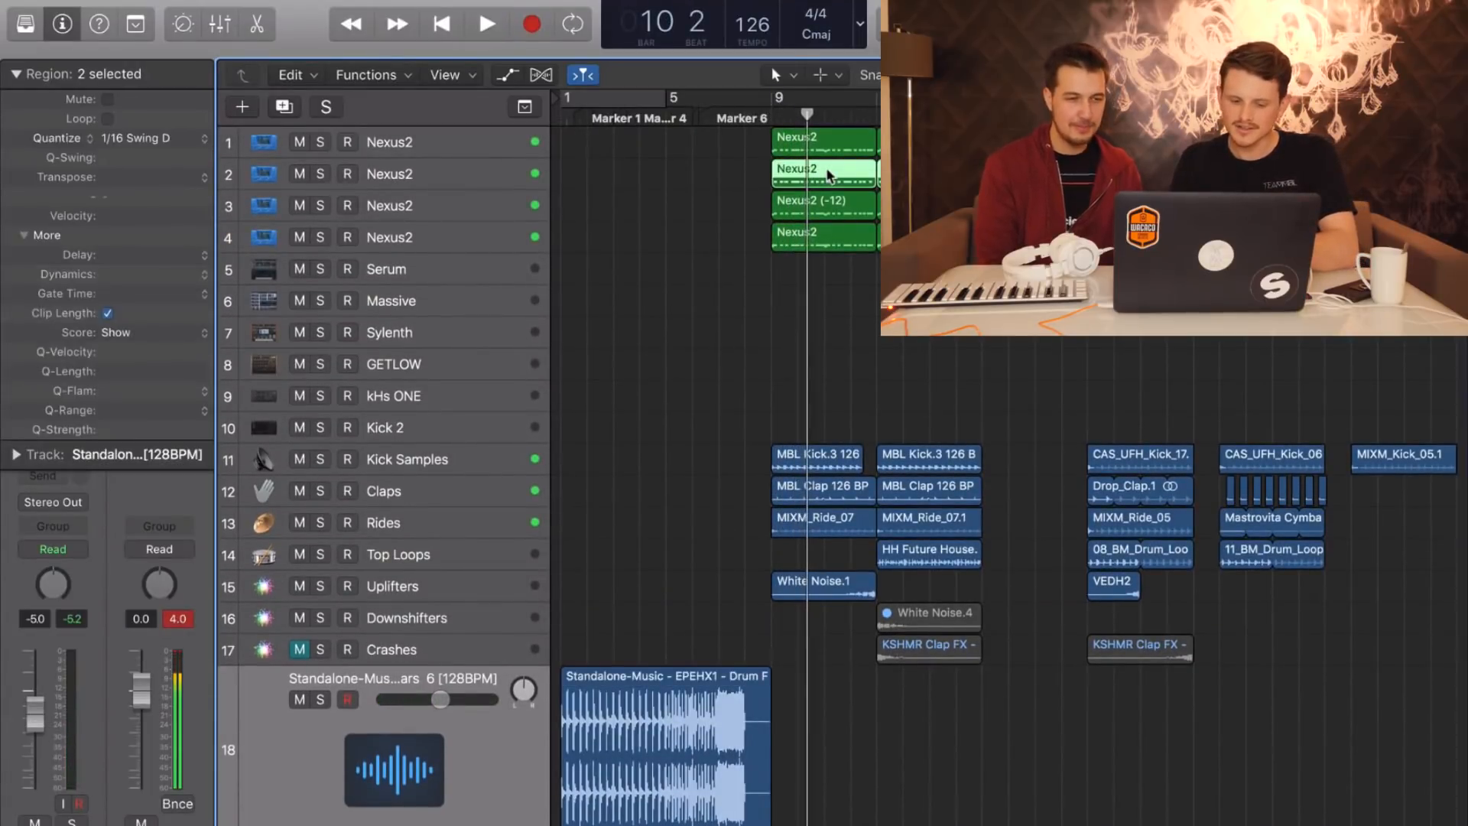
pyautogui.moveTo(829, 175); pyautogui.dragTo(622, 176)
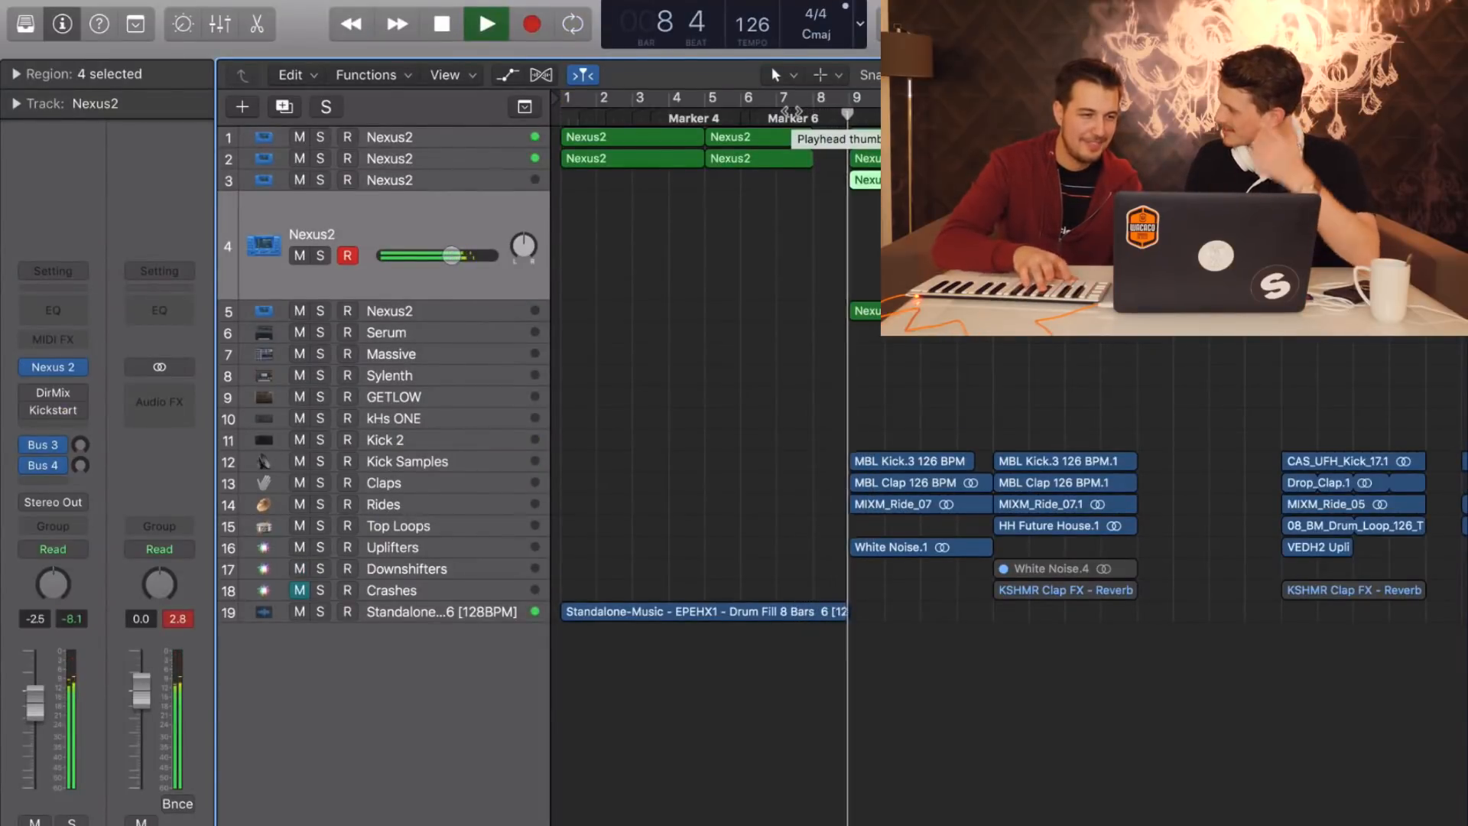
# Record a short MIDI lead-in on Nexus2 track 4 across bar 8, just before the drop at bar 9.
pyautogui.press('space')
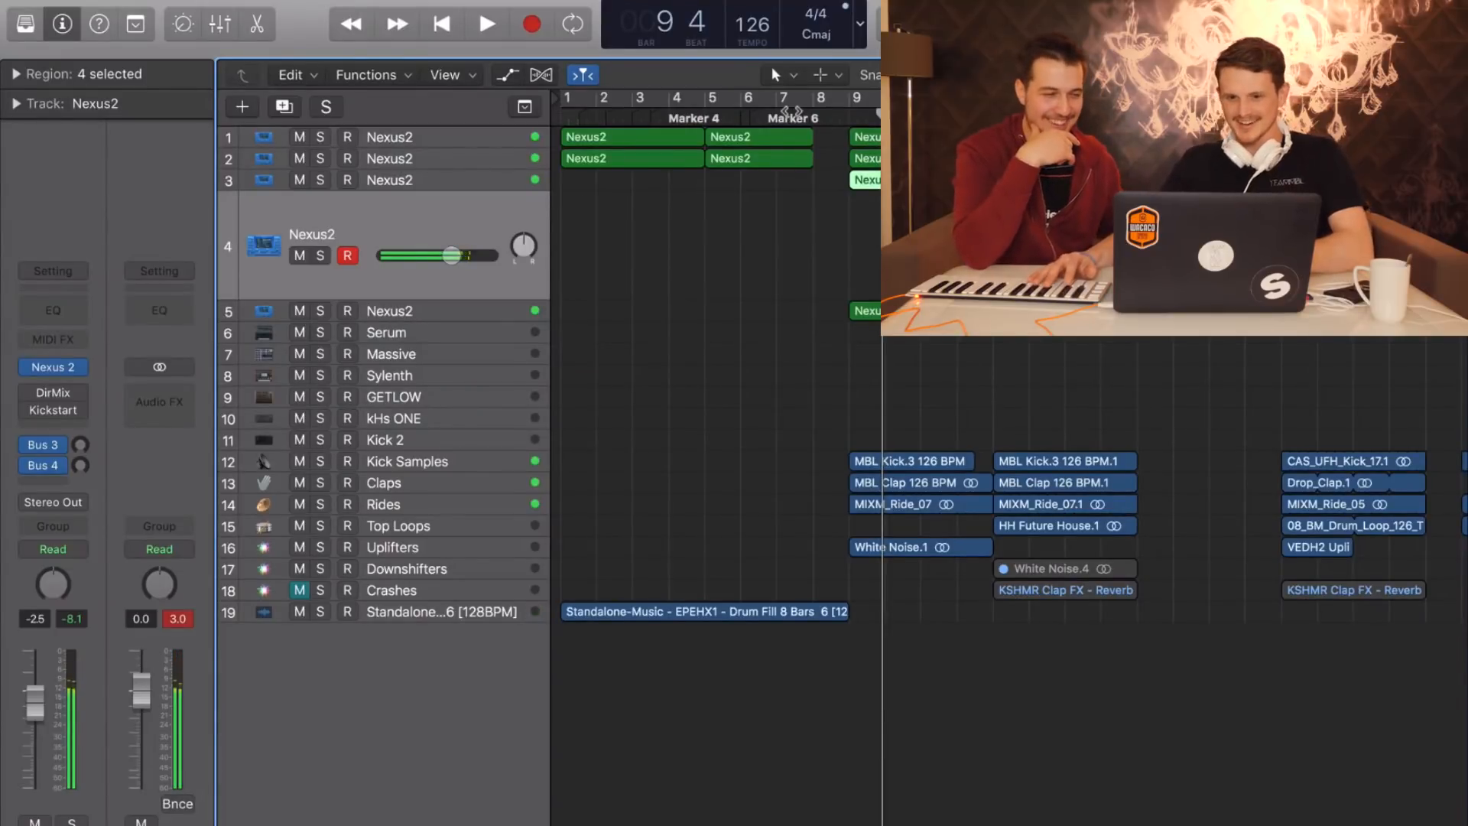
pyautogui.press('r')
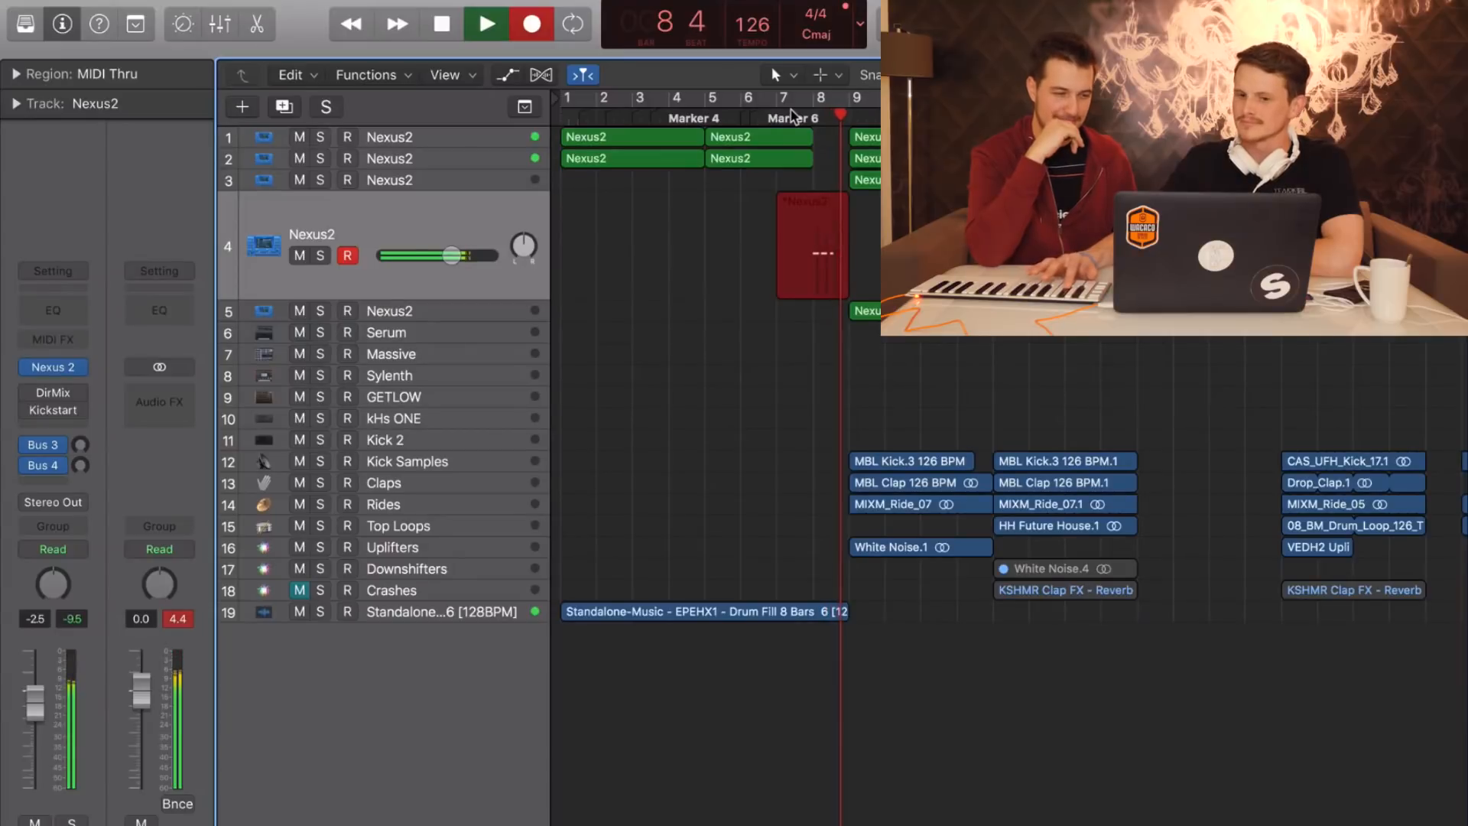
pyautogui.press('space')
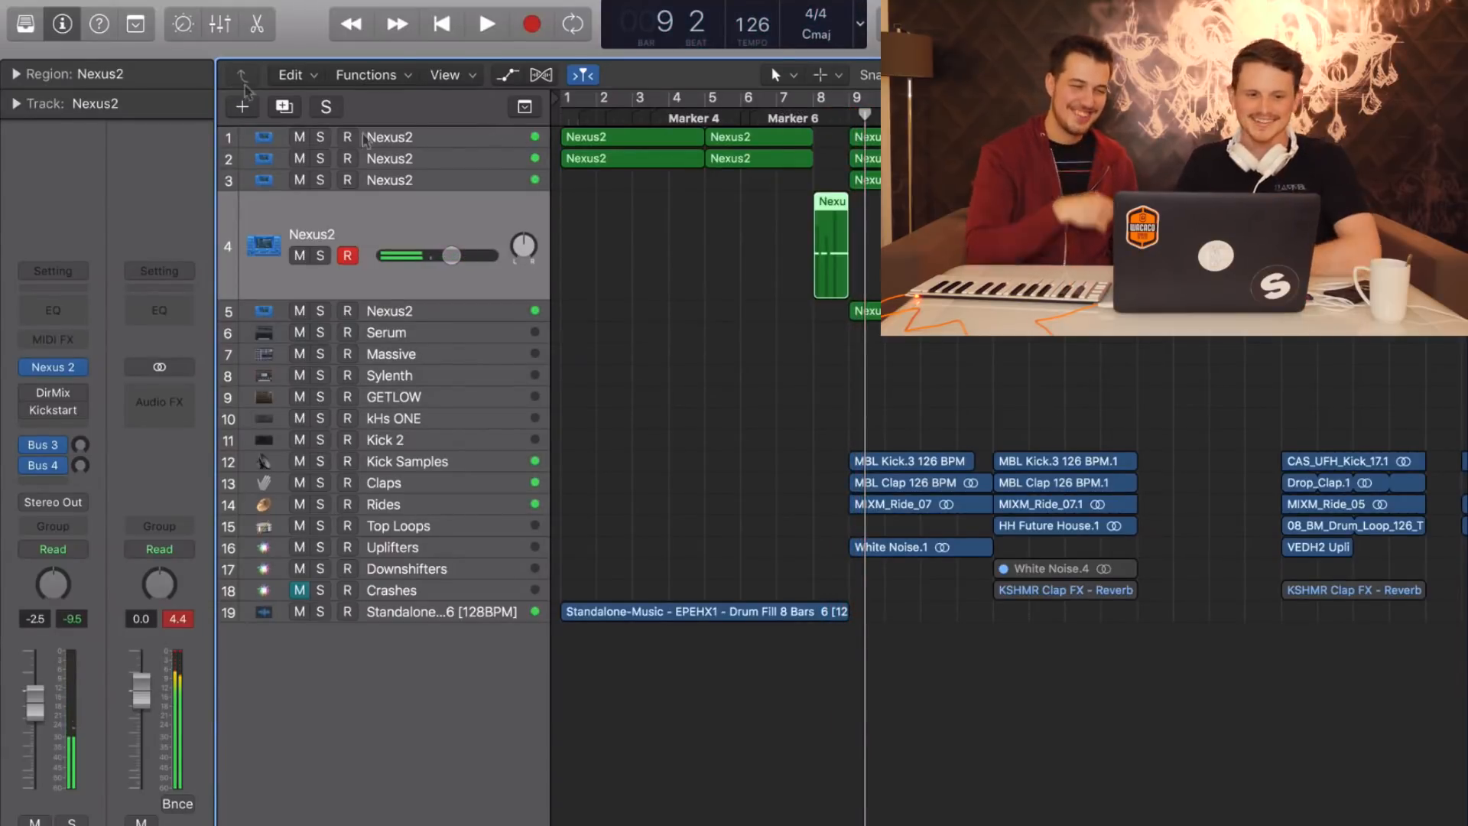